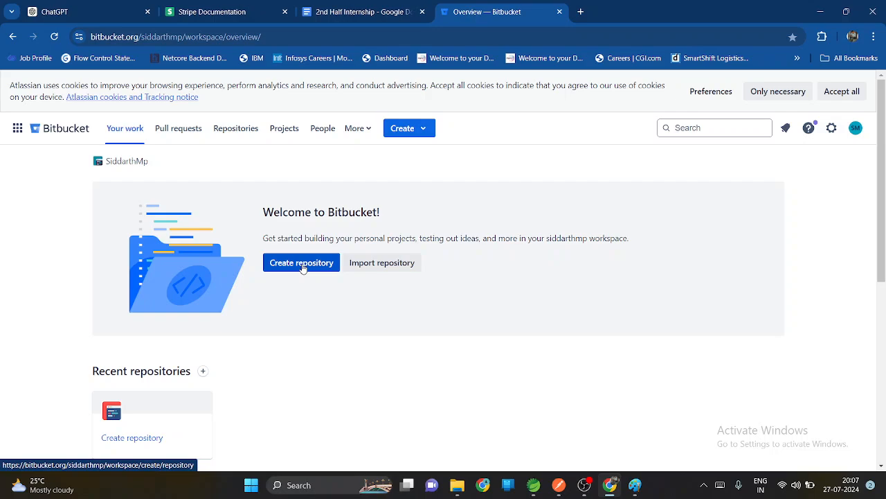
Step: Open the form for a new Bitbucket repository and enter Mobile as the repository name
{"action": "left_click", "coordinate": [820, 12]}
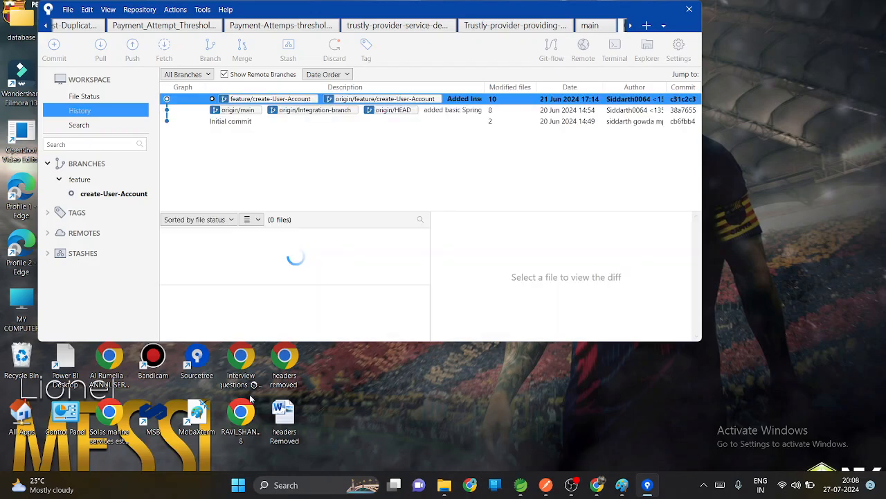
{"action": "left_click", "coordinate": [597, 485]}
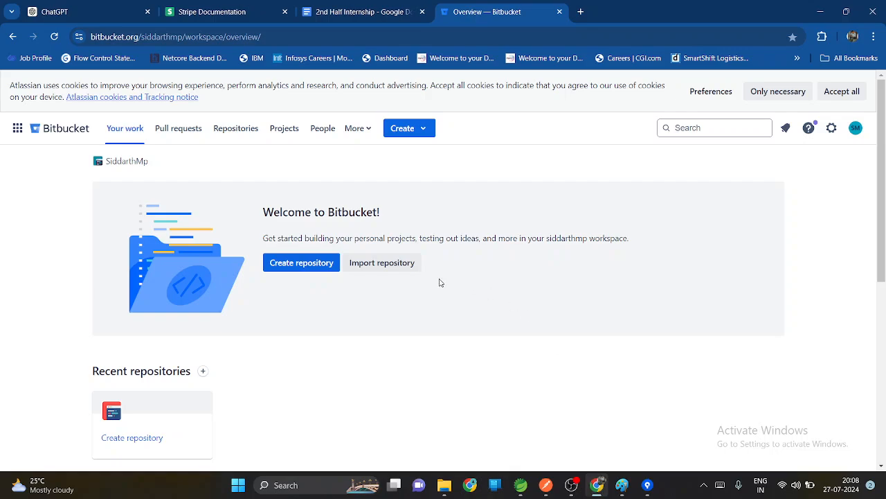
{"action": "left_click", "coordinate": [321, 269]}
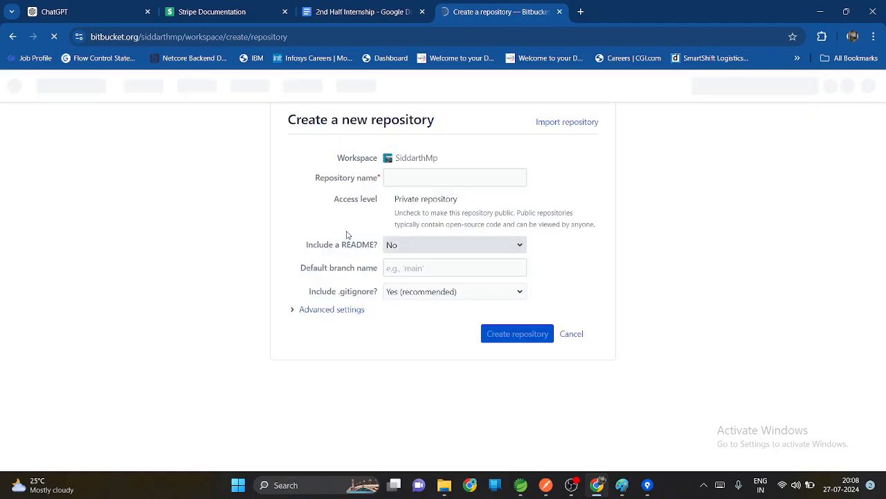
{"action": "left_click", "coordinate": [405, 175]}
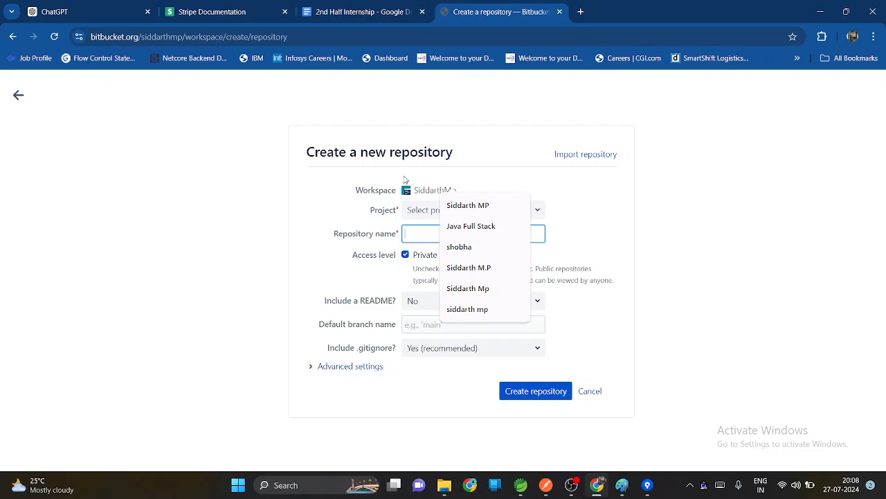
{"action": "type", "text": "M"}
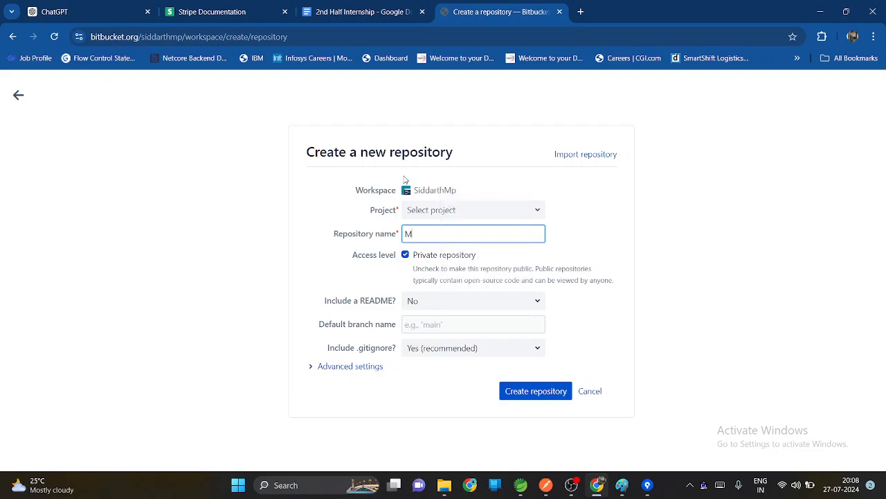
{"action": "type", "text": "obile"}
{"action": "left_click", "coordinate": [509, 251]}
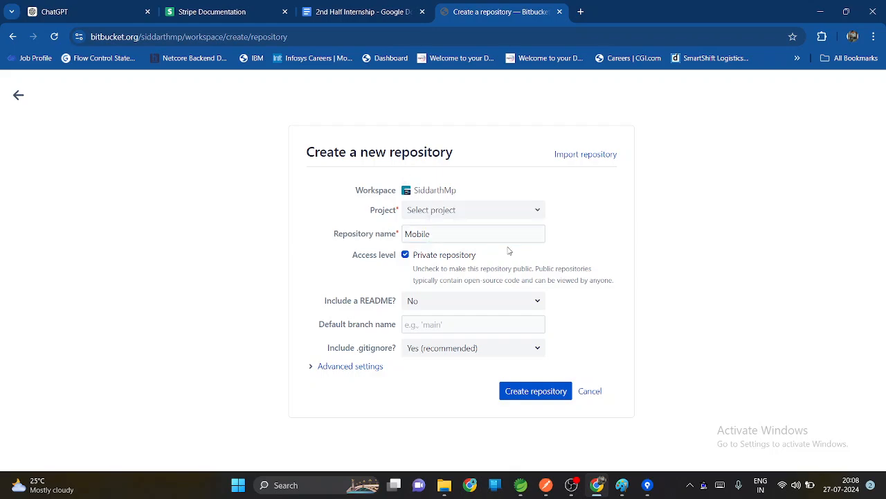
Step: Include a README with a template, leave the default branch name empty, and try to create the repository
{"action": "left_click", "coordinate": [460, 303]}
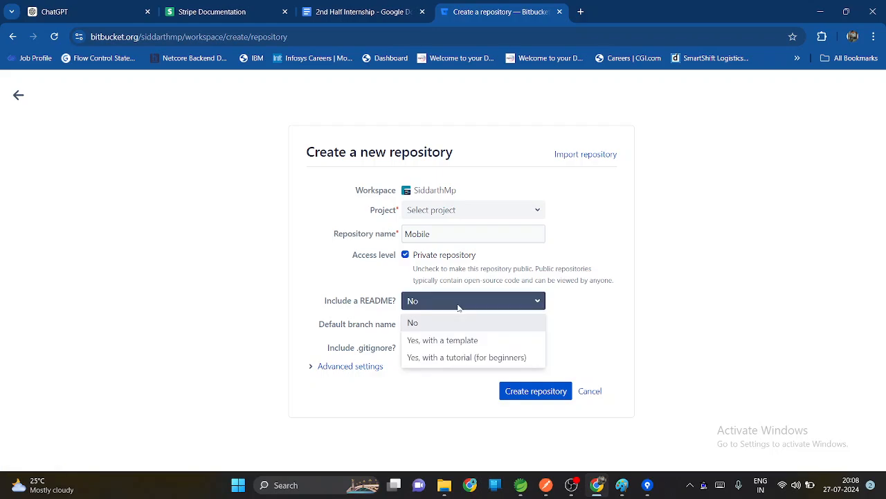
{"action": "left_click", "coordinate": [443, 340]}
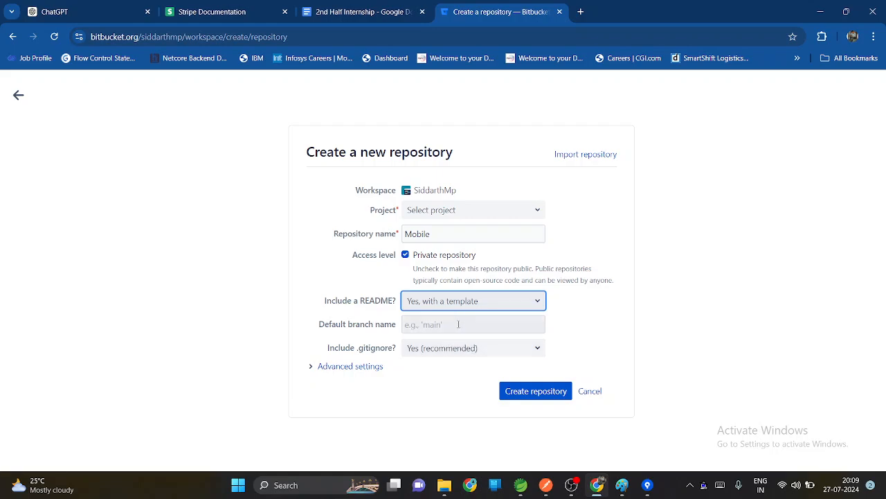
{"action": "left_click", "coordinate": [457, 324]}
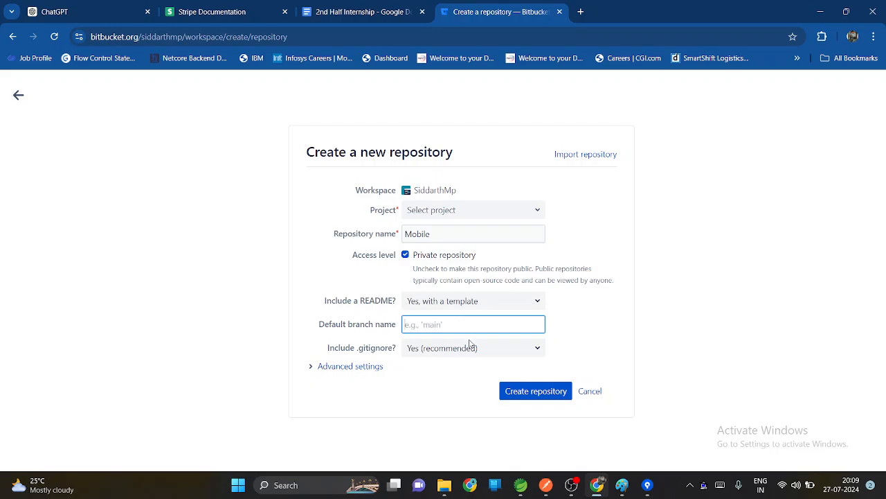
{"action": "left_click", "coordinate": [526, 393]}
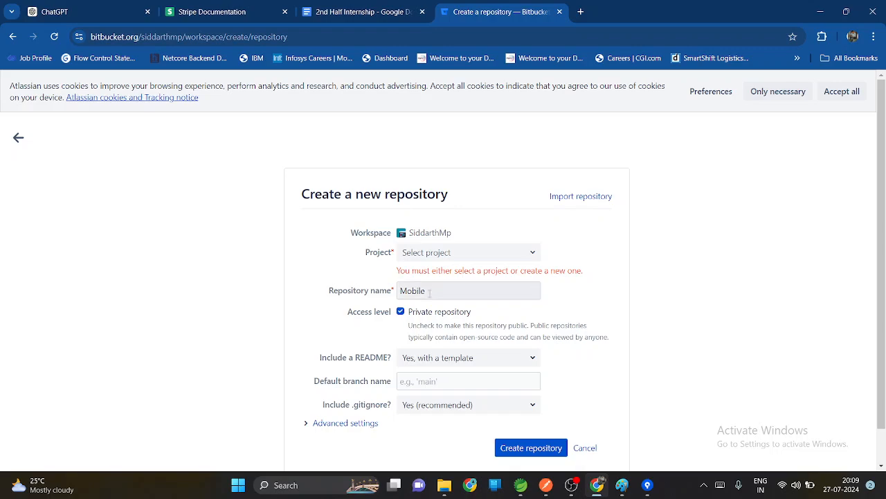
Step: Choose to create a new project for the repository instead of using an existing one
{"action": "left_click", "coordinate": [434, 254]}
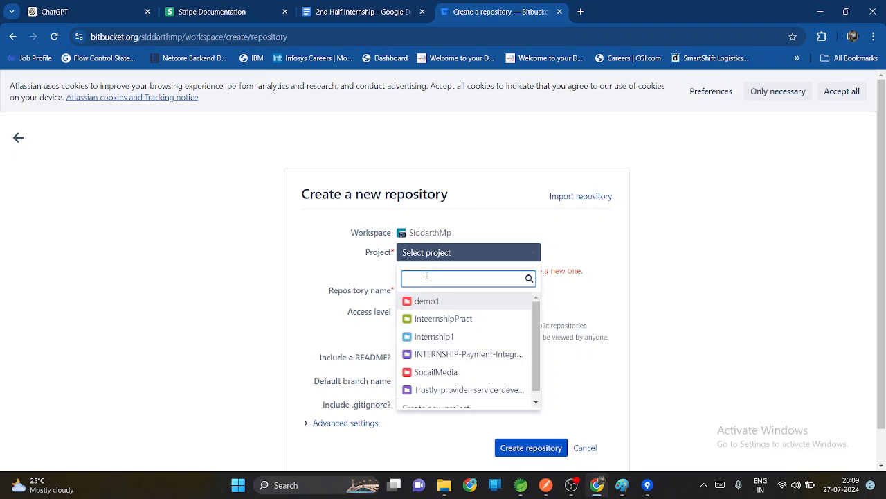
{"action": "scroll", "coordinate": [436, 357], "scroll_direction": "down", "scroll_amount": 1}
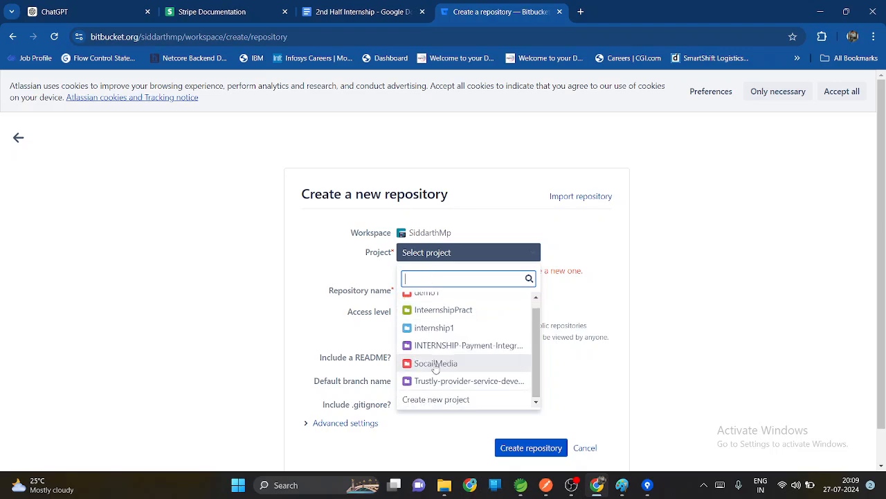
{"action": "left_click", "coordinate": [435, 400]}
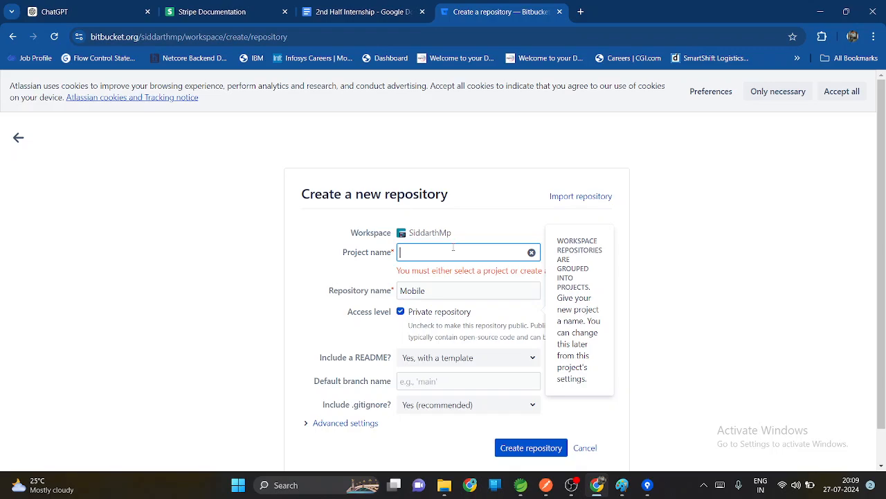
{"action": "type", "text": "AutoMob"}
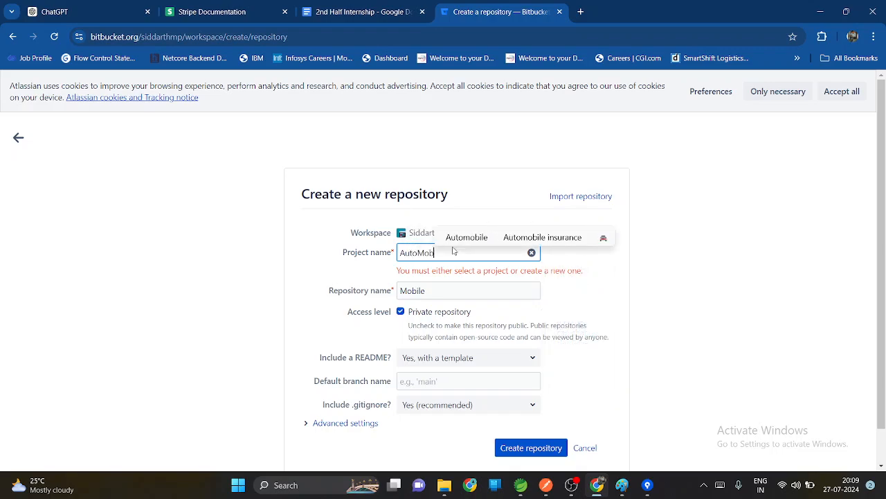
{"action": "key", "text": "BackSpace"}
{"action": "key", "text": "BackSpace"}
{"action": "key", "text": "BackSpace"}
{"action": "key", "text": "BackSpace"}
{"action": "key", "text": "BackSpace"}
{"action": "key", "text": "BackSpace"}
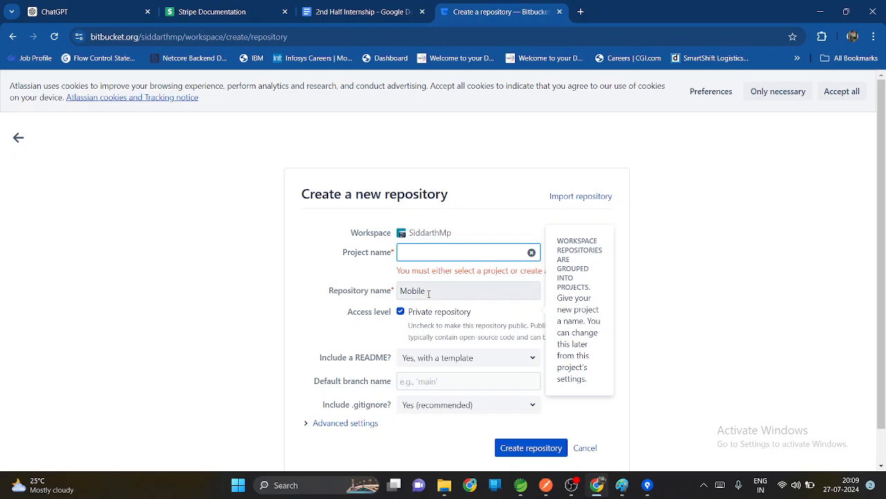
Step: Clear the repository name and enter Mobile as the new project's name instead
{"action": "left_click_drag", "start_coordinate": [429, 294], "coordinate": [402, 298]}
{"action": "key", "text": "ctrl+c"}
{"action": "key", "text": "BackSpace"}
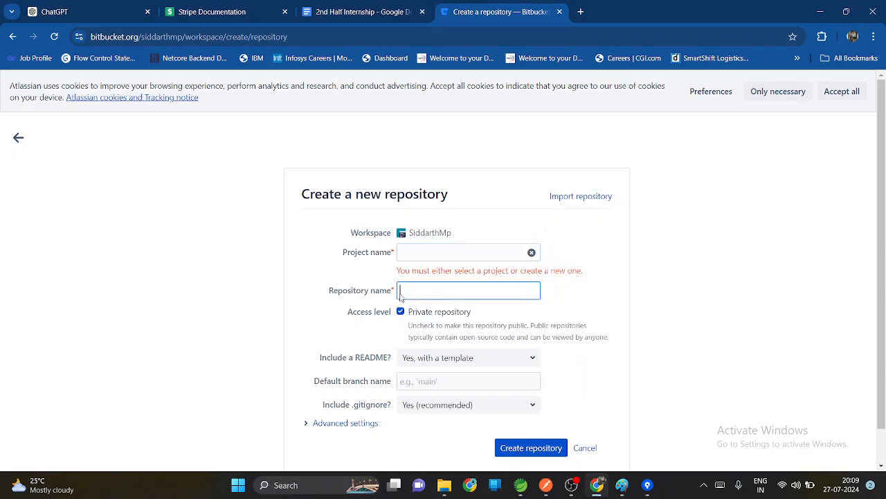
{"action": "left_click", "coordinate": [411, 253]}
{"action": "key", "text": "ctrl+v"}
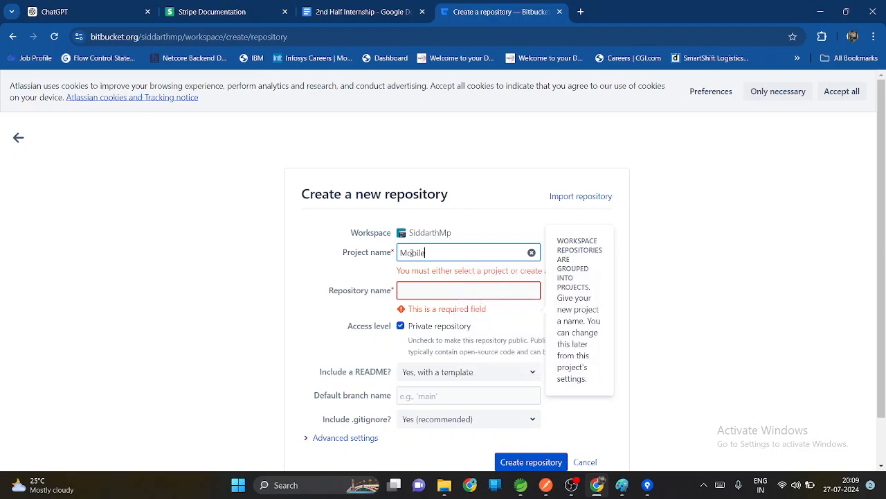
Step: Name the repository Redmi and create it
{"action": "left_click", "coordinate": [423, 292]}
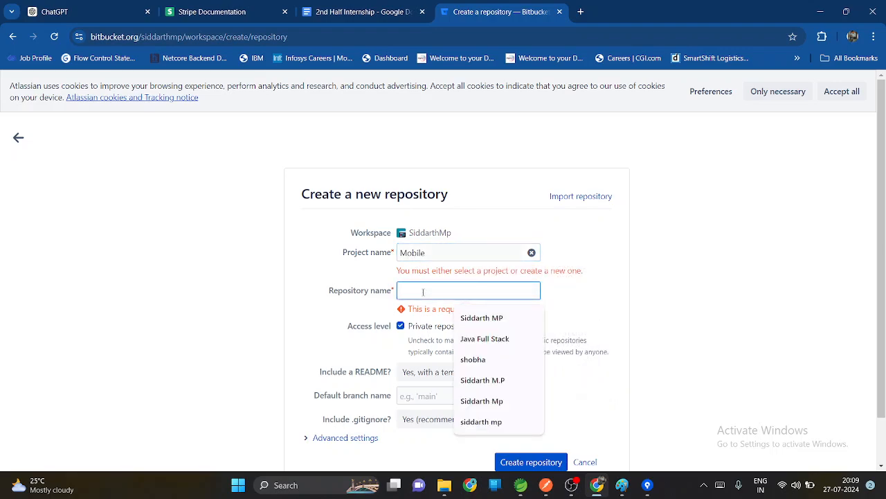
{"action": "type", "text": "Redmi"}
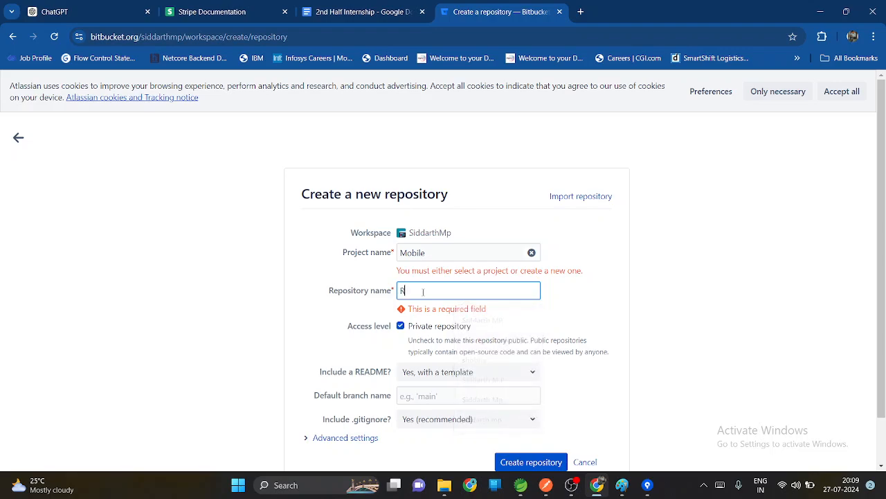
{"action": "left_click", "coordinate": [562, 311]}
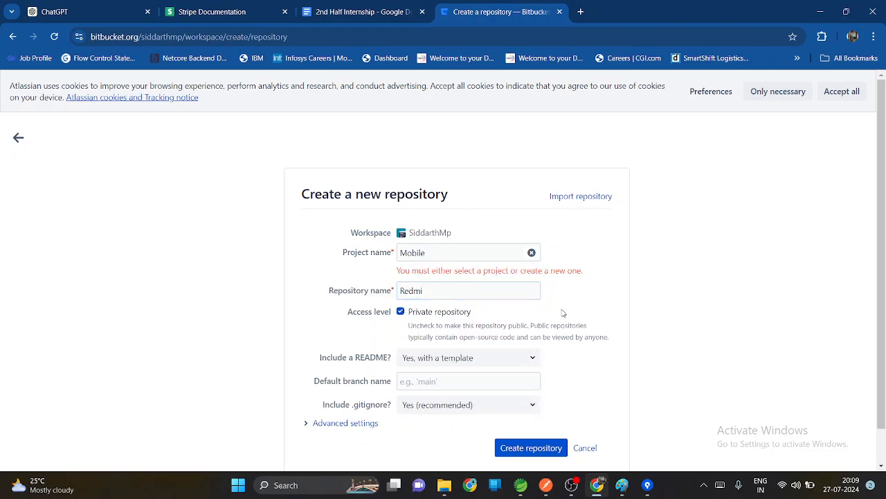
{"action": "left_click", "coordinate": [512, 451]}
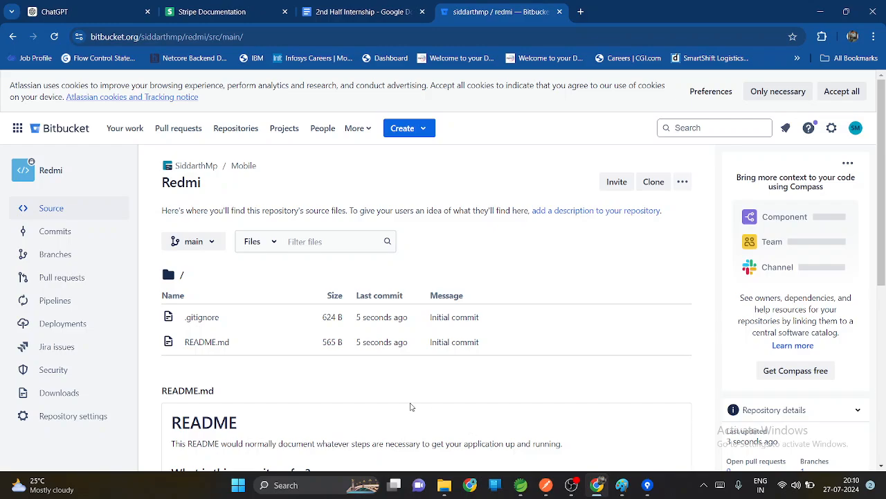
Step: Start a new branch from main in the Redmi repository and enter Integration as its name
{"action": "scroll", "coordinate": [313, 353], "scroll_direction": "down", "scroll_amount": 2}
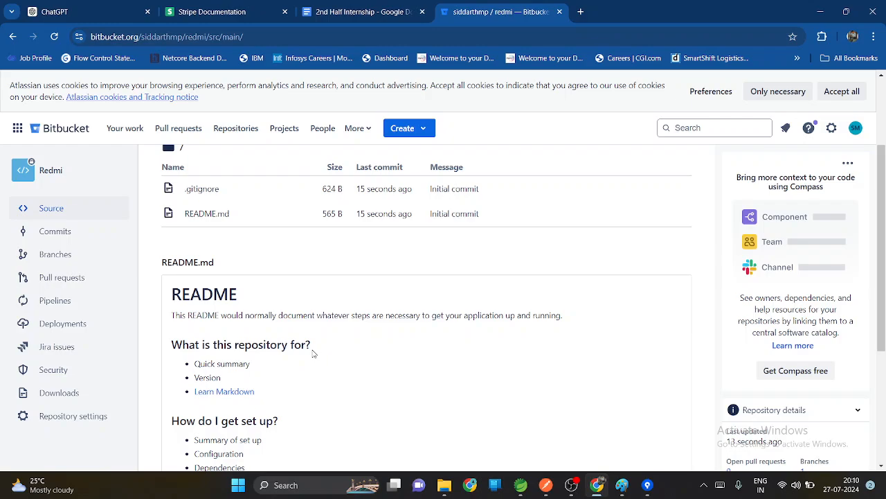
{"action": "scroll", "coordinate": [313, 353], "scroll_direction": "up", "scroll_amount": 2}
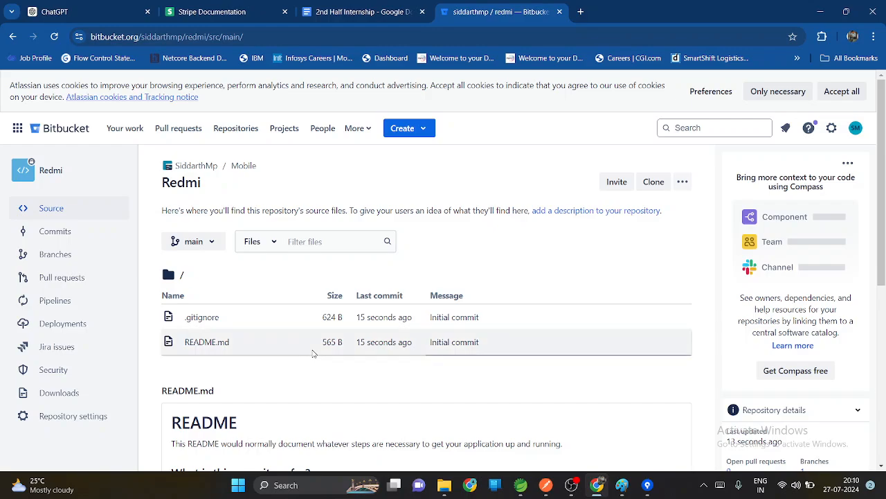
{"action": "left_click", "coordinate": [402, 136]}
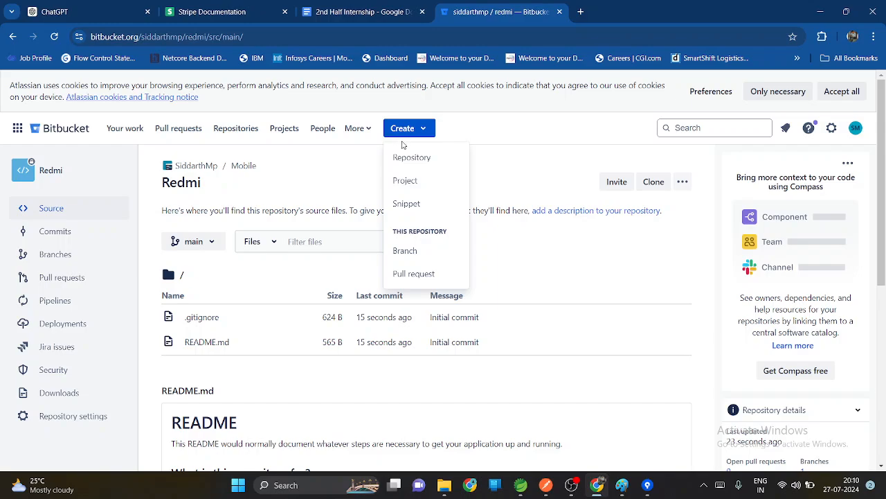
{"action": "left_click", "coordinate": [405, 251]}
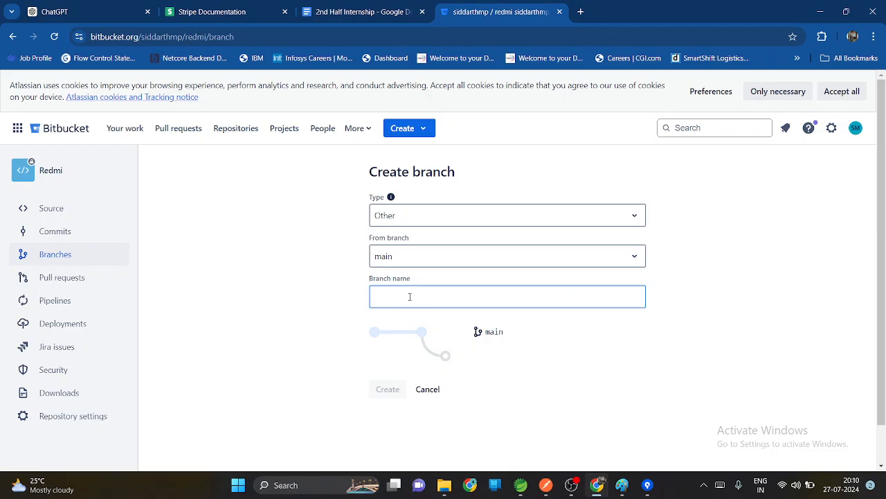
{"action": "type", "text": "Inte"}
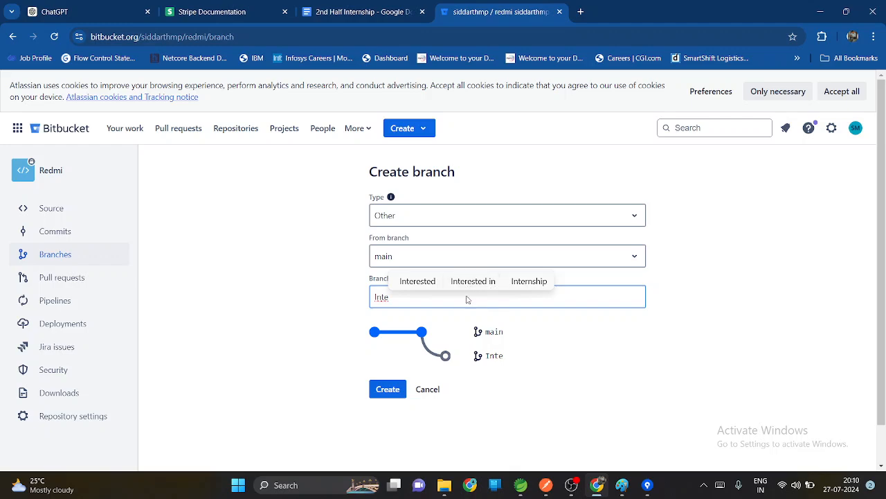
{"action": "type", "text": "gra"}
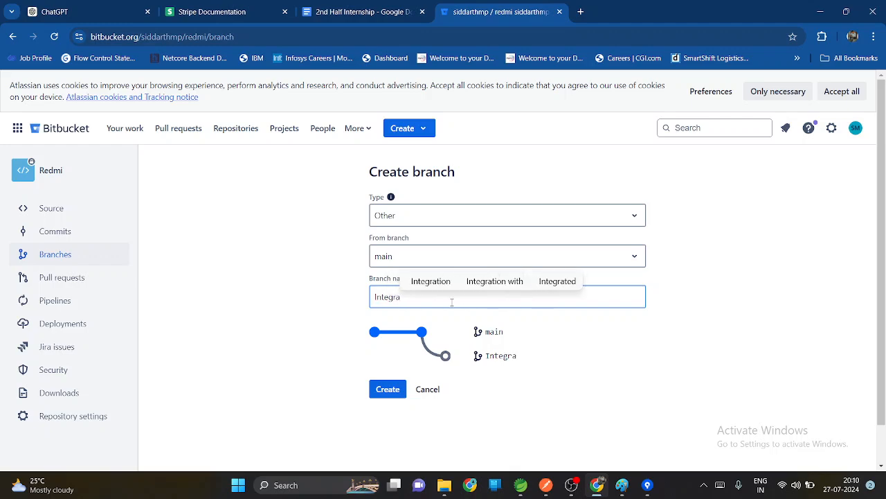
{"action": "left_click", "coordinate": [435, 283]}
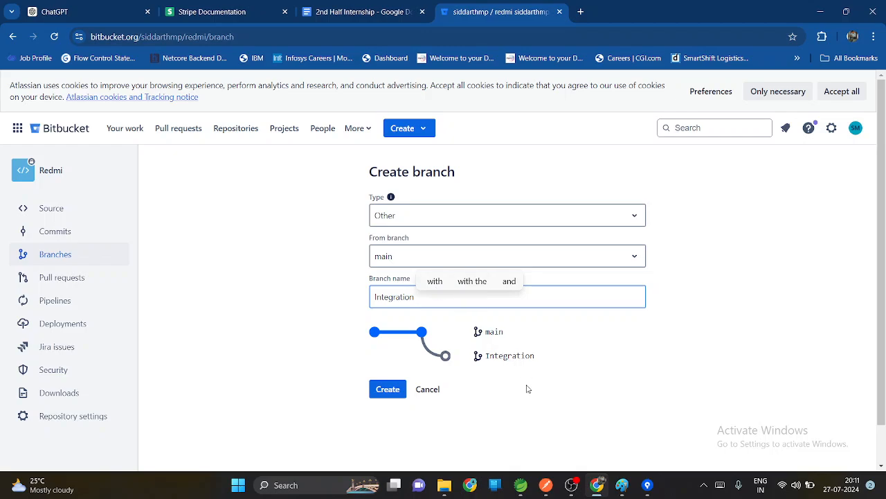
Step: Switch to the open Paint drawing
{"action": "left_click", "coordinate": [622, 485]}
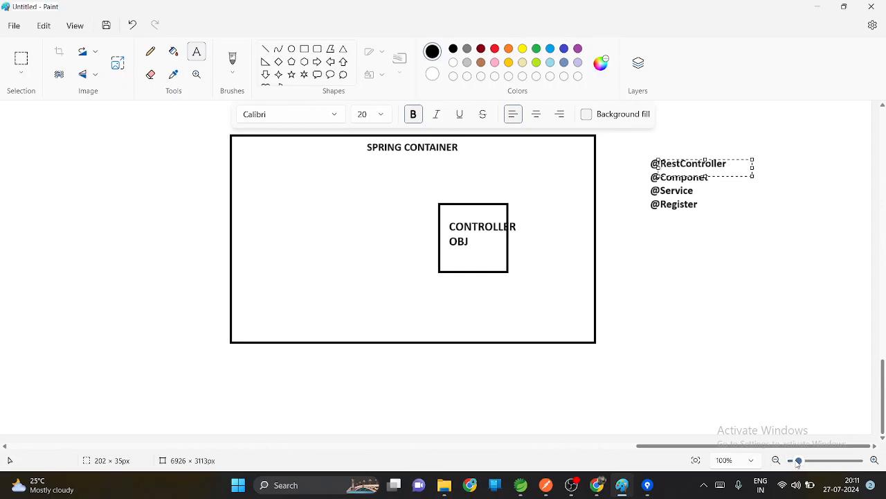
{"action": "left_click_drag", "start_coordinate": [798, 461], "coordinate": [844, 464]}
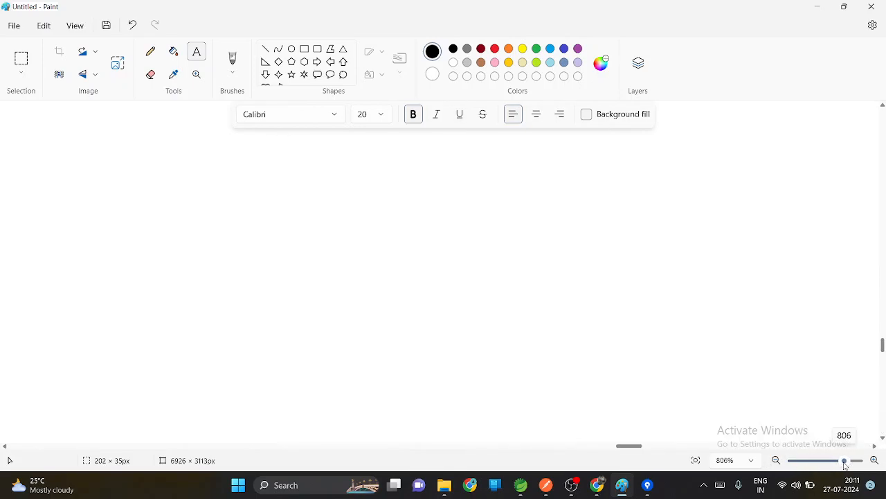
{"action": "left_click", "coordinate": [265, 50]}
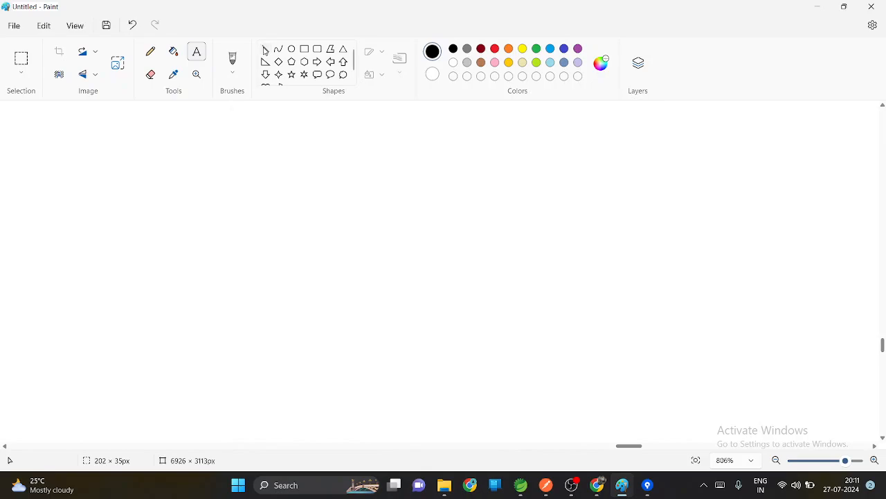
{"action": "left_click", "coordinate": [197, 56]}
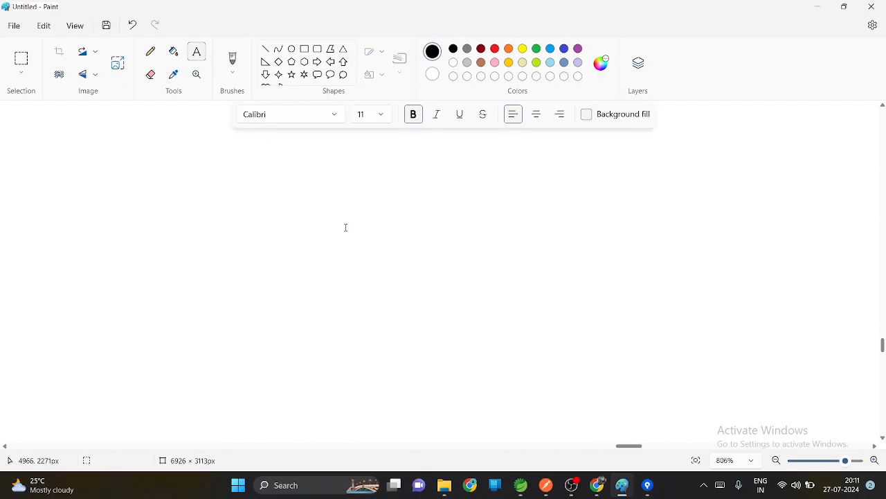
{"action": "left_click", "coordinate": [382, 115]}
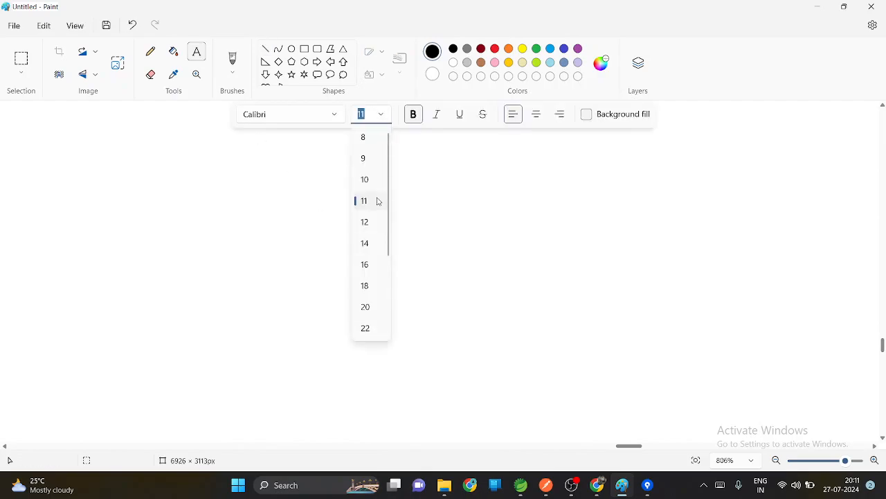
{"action": "left_click", "coordinate": [365, 308]}
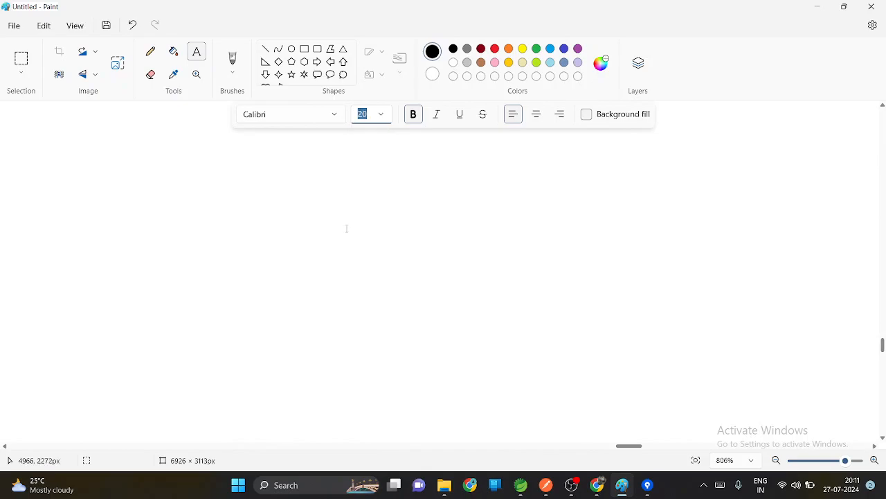
{"action": "left_click_drag", "start_coordinate": [338, 219], "coordinate": [566, 265]}
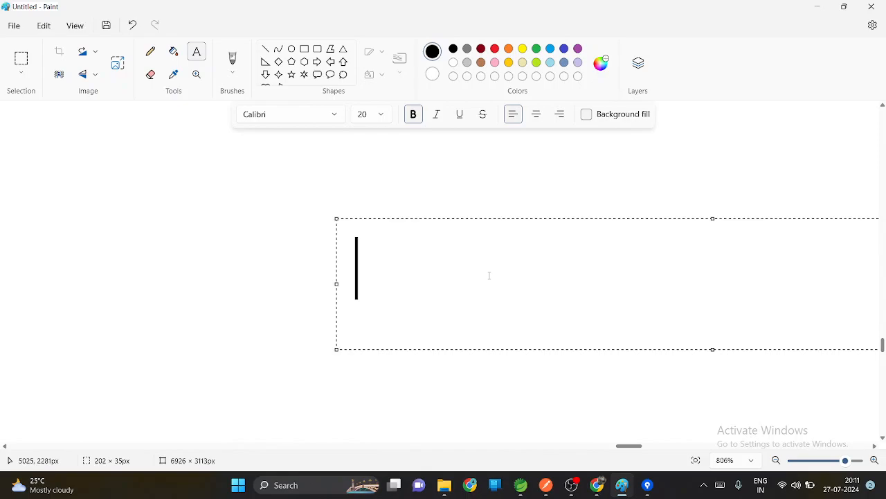
{"action": "type", "text": "M"}
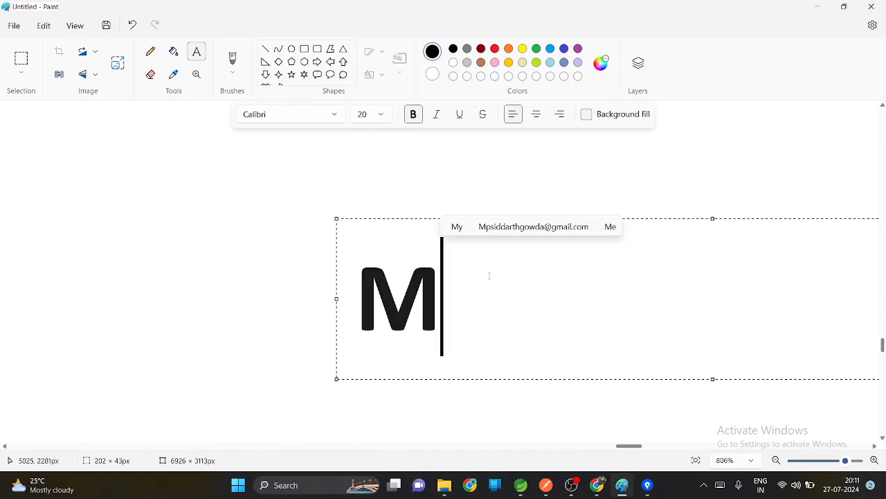
{"action": "type", "text": "AIN"}
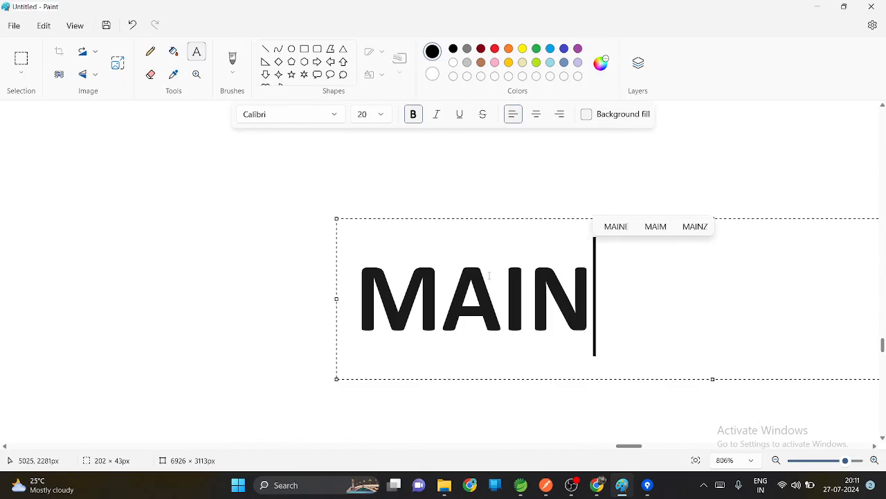
{"action": "scroll", "coordinate": [490, 275], "scroll_direction": "down", "scroll_amount": 10}
{"action": "scroll", "coordinate": [490, 275], "scroll_direction": "up", "scroll_amount": 5}
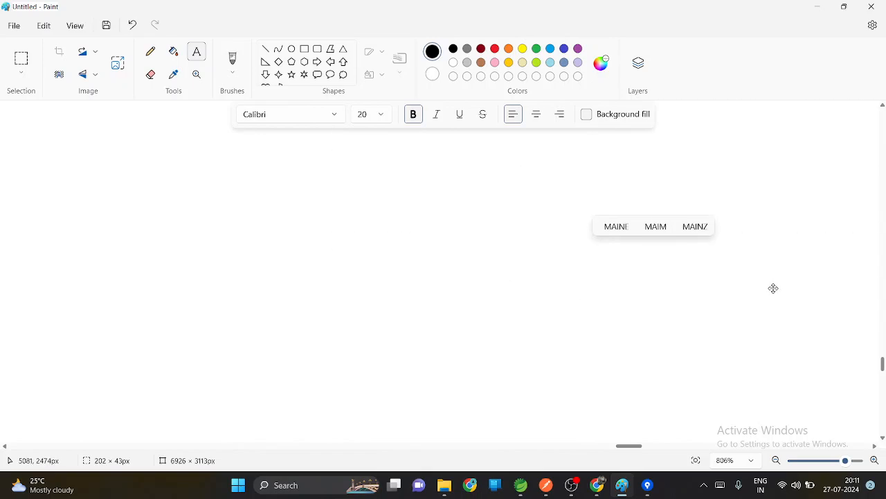
{"action": "left_click", "coordinate": [845, 460]}
{"action": "left_click_drag", "start_coordinate": [845, 460], "coordinate": [793, 460]}
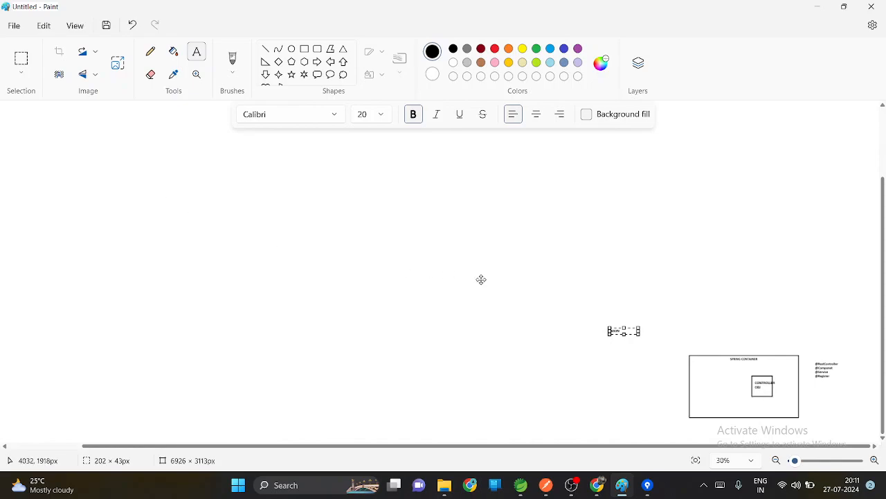
Step: Start a new blank drawing and discard the unsaved changes in the current one
{"action": "left_click", "coordinate": [21, 28]}
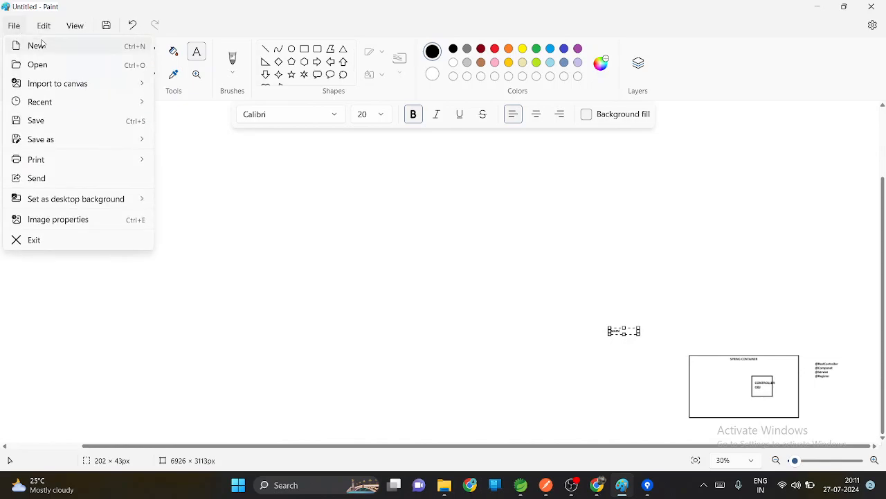
{"action": "left_click", "coordinate": [45, 47]}
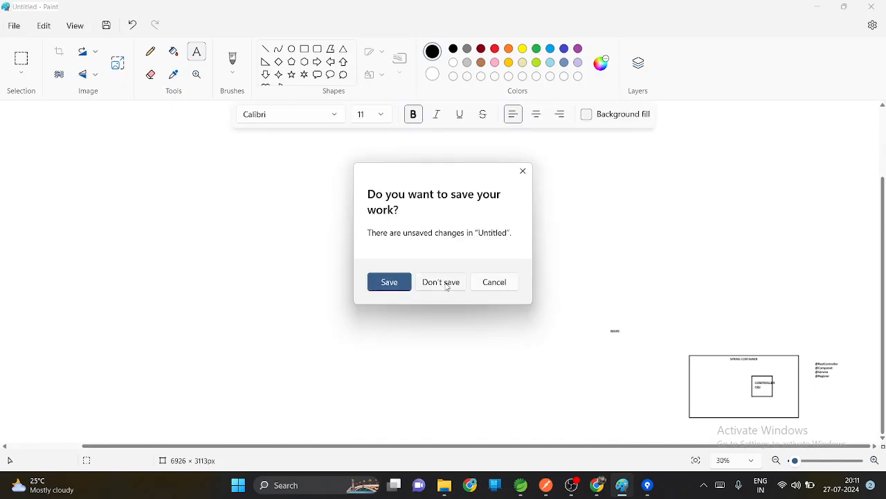
{"action": "left_click", "coordinate": [446, 284]}
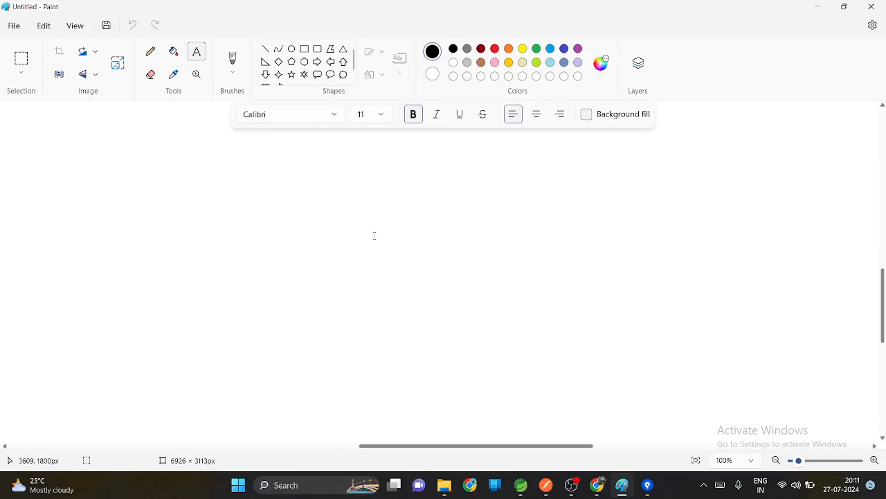
Step: Add the text label MAIN BRANCH near the middle of the canvas and set its font size to 18
{"action": "left_click_drag", "start_coordinate": [373, 235], "coordinate": [509, 272]}
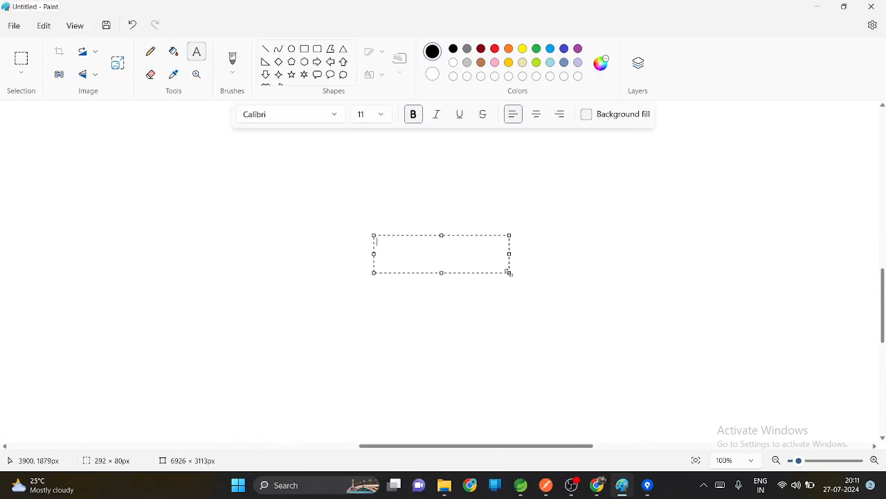
{"action": "type", "text": "MAIN BRANCH"}
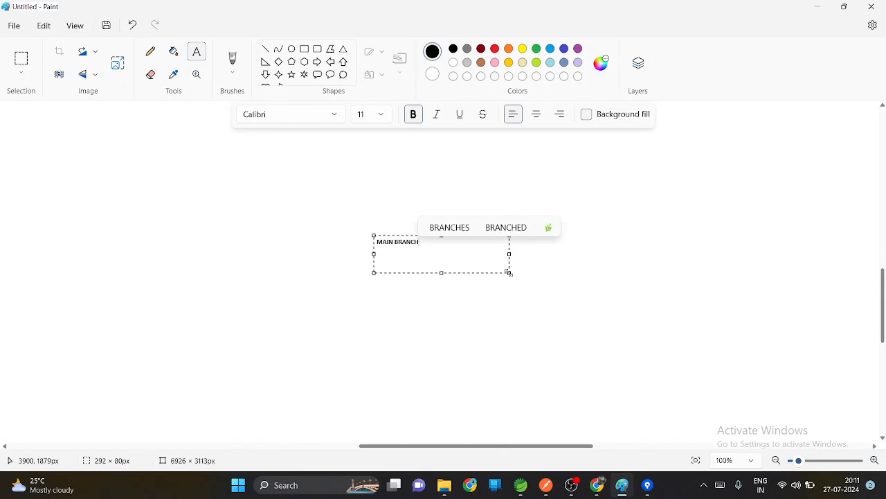
{"action": "key", "text": "ctrl+a"}
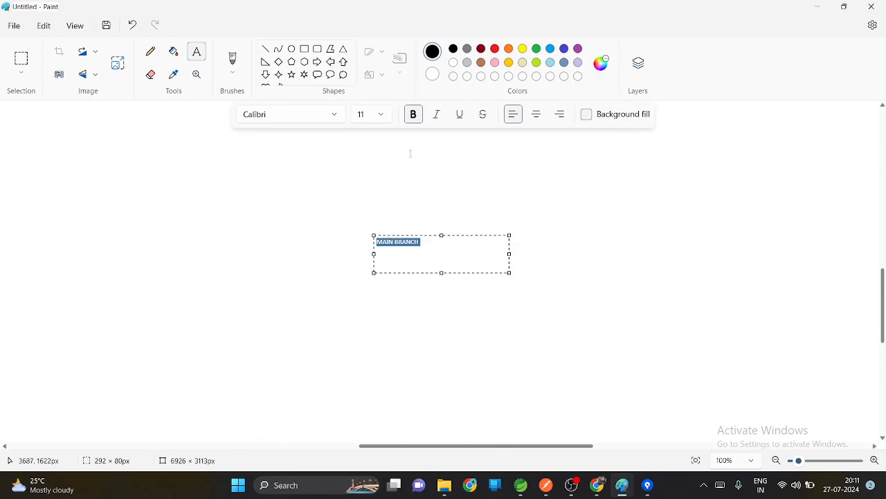
{"action": "left_click", "coordinate": [378, 116]}
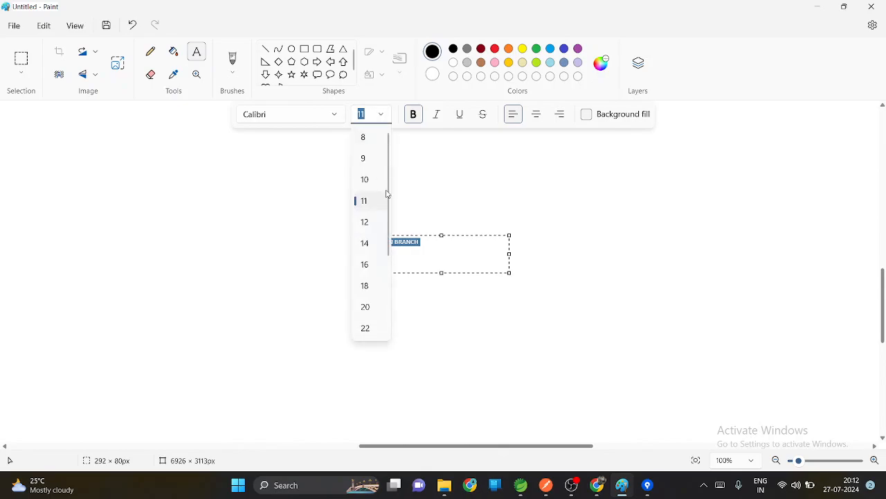
{"action": "left_click", "coordinate": [369, 288]}
{"action": "left_click", "coordinate": [446, 282]}
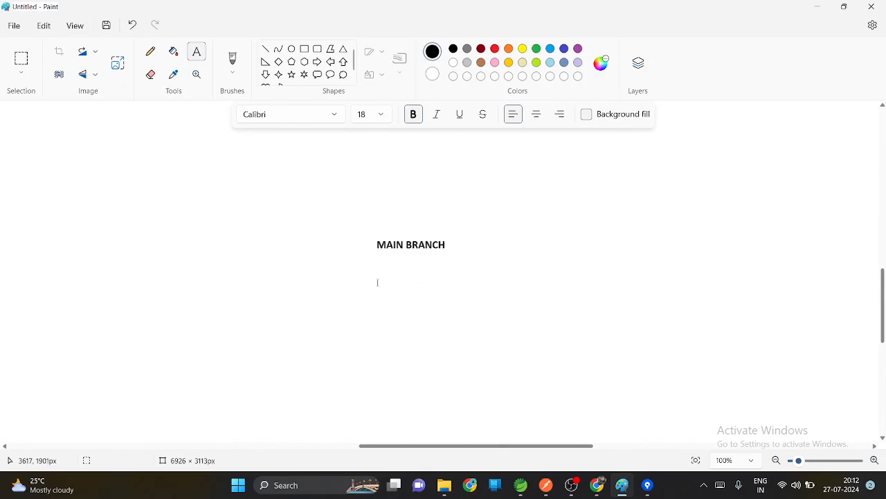
Step: Add the label INTEGRATION BRANCH below MAIN BRANCH, widening its text box so it fits on one line
{"action": "left_click_drag", "start_coordinate": [375, 280], "coordinate": [451, 302]}
{"action": "type", "text": "INTEG"}
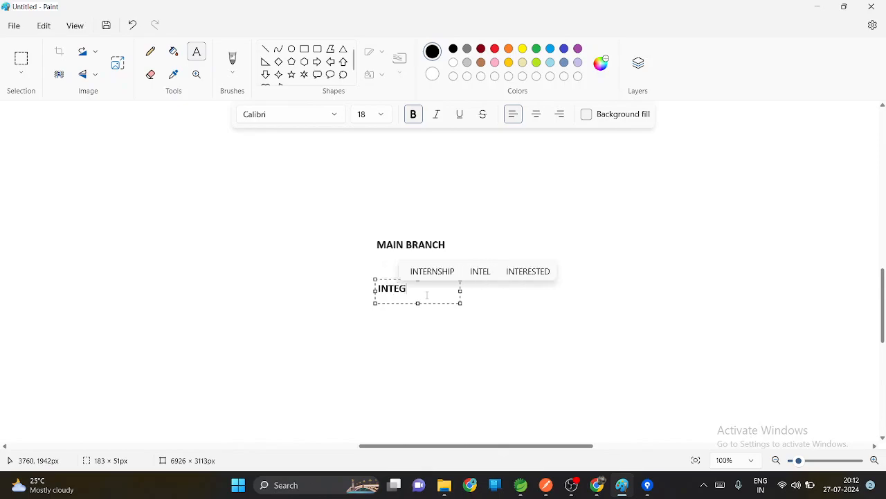
{"action": "type", "text": "RAT"}
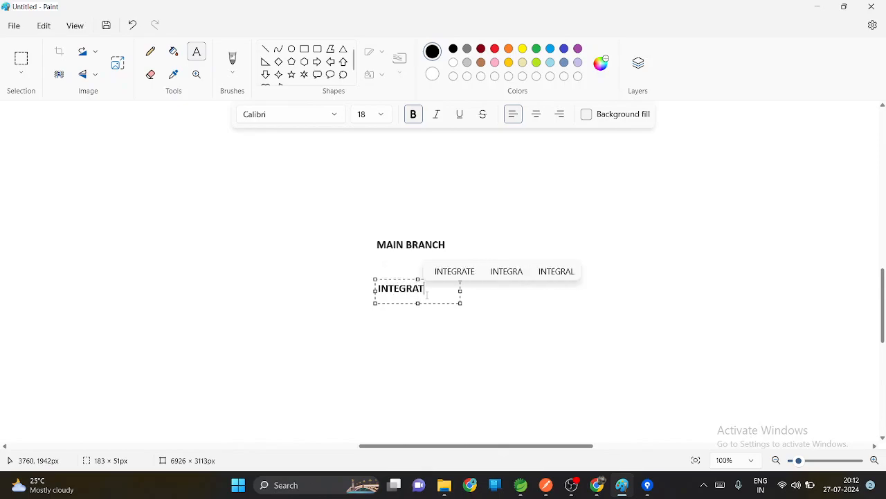
{"action": "type", "text": "IO"}
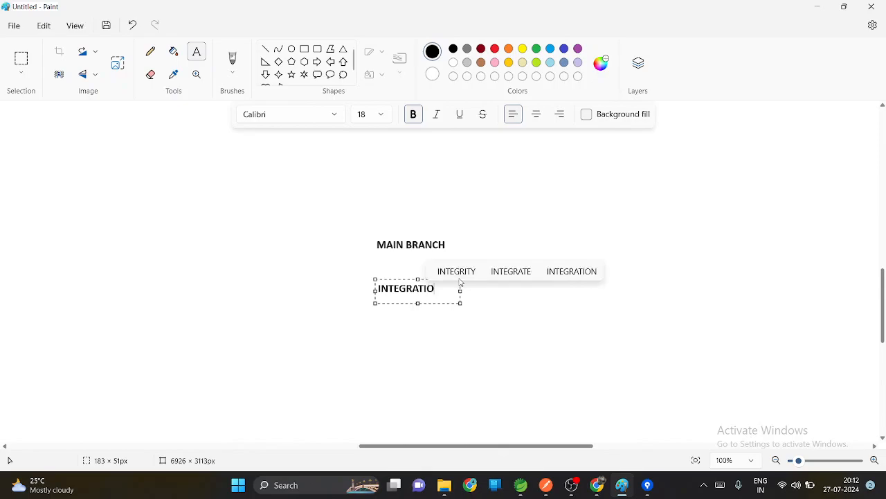
{"action": "type", "text": "N "}
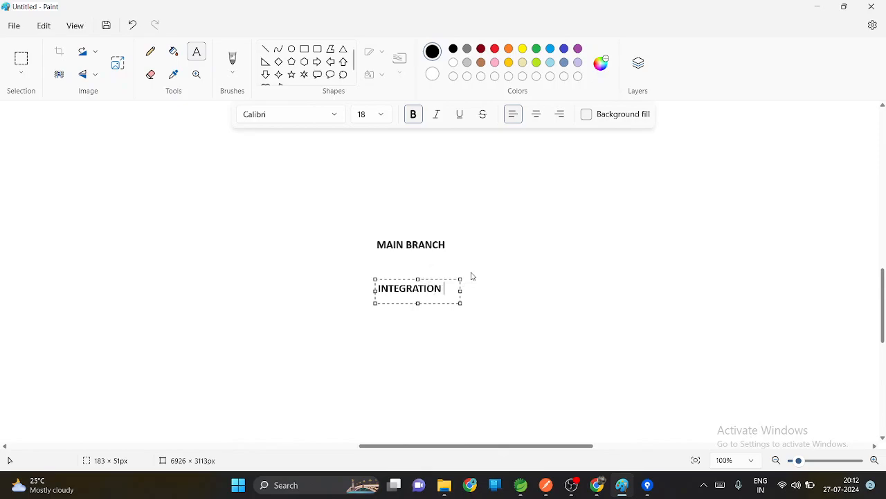
{"action": "type", "text": "BRANCH"}
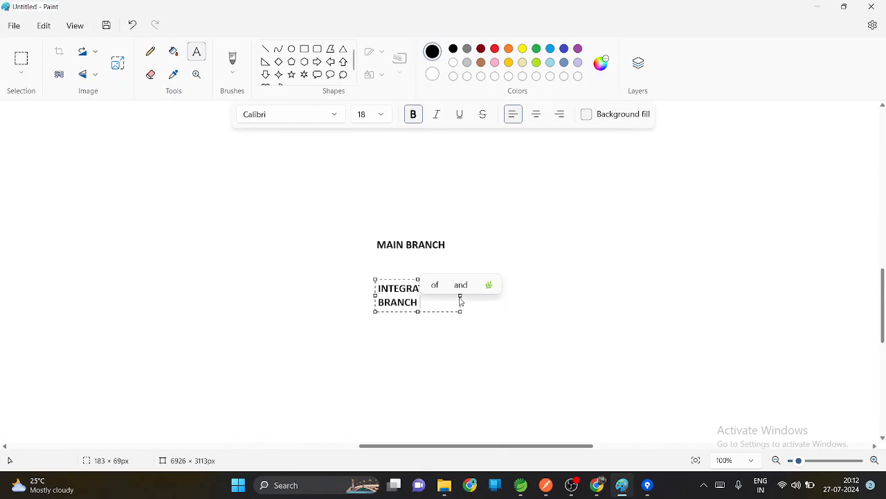
{"action": "left_click_drag", "start_coordinate": [460, 311], "coordinate": [494, 309]}
{"action": "left_click", "coordinate": [501, 323]}
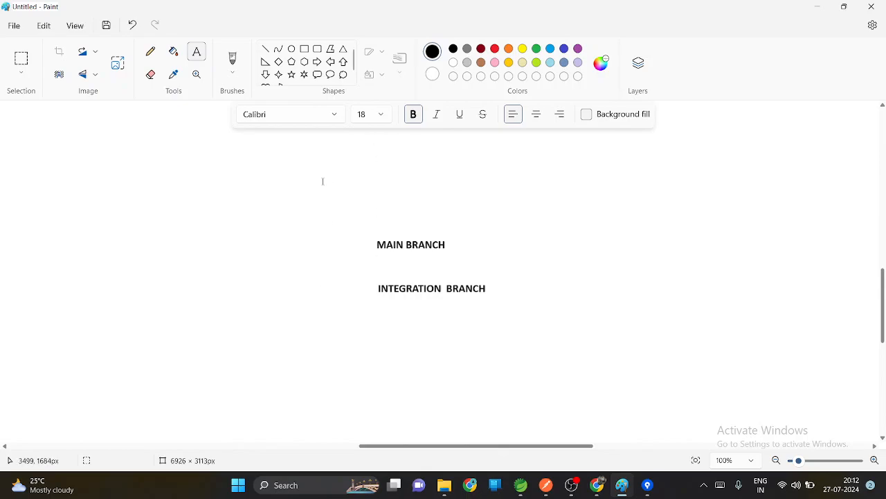
Step: Add the feature labels F 1, F2 and F3 in a row below INTEGRATION BRANCH
{"action": "left_click_drag", "start_coordinate": [262, 335], "coordinate": [344, 366]}
{"action": "type", "text": "F"}
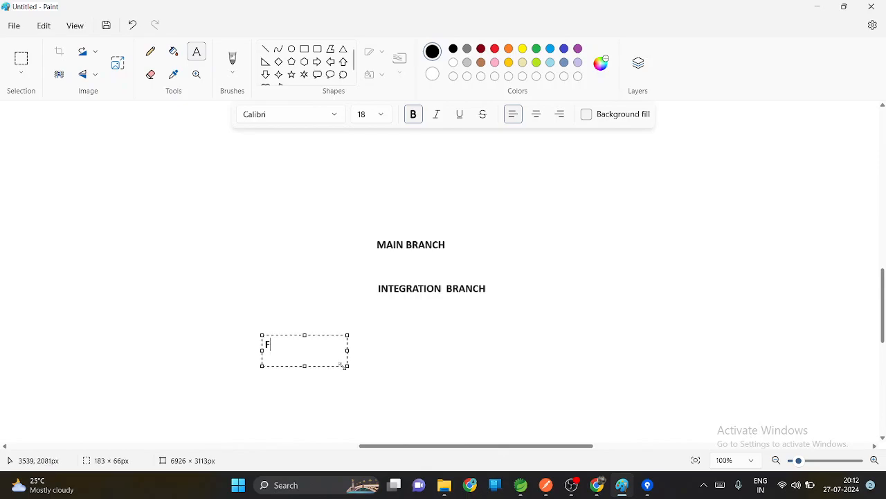
{"action": "type", "text": " 1"}
{"action": "left_click", "coordinate": [433, 352]}
{"action": "left_click_drag", "start_coordinate": [350, 341], "coordinate": [462, 374]}
{"action": "type", "text": "F2"}
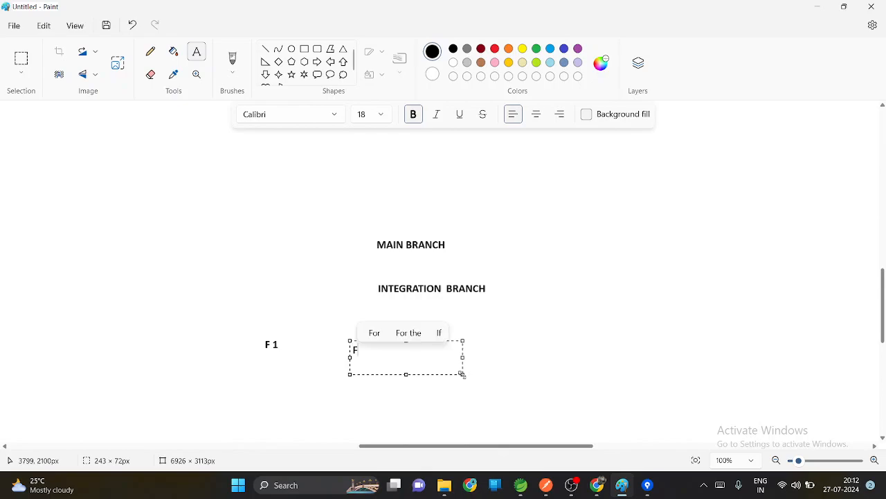
{"action": "left_click", "coordinate": [497, 368]}
{"action": "left_click_drag", "start_coordinate": [470, 340], "coordinate": [578, 365]}
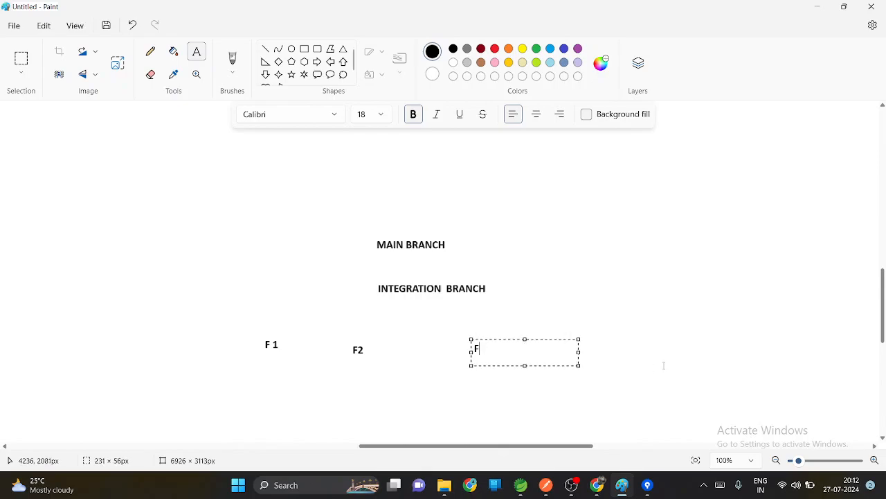
{"action": "left_click", "coordinate": [716, 353]}
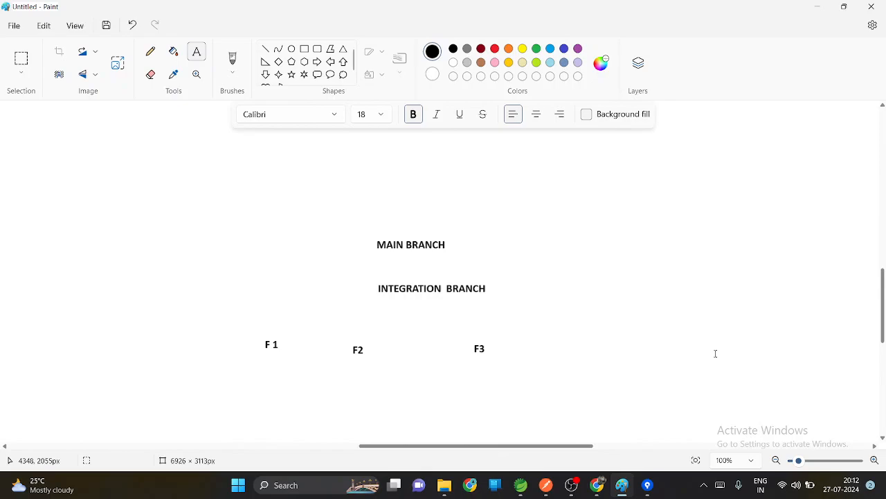
Step: Add the sub-branch label F 1.1 below and slightly left of F 1
{"action": "scroll", "coordinate": [715, 353], "scroll_direction": "down", "scroll_amount": 5}
{"action": "scroll", "coordinate": [714, 354], "scroll_direction": "up", "scroll_amount": 5}
{"action": "scroll", "coordinate": [714, 354], "scroll_direction": "down", "scroll_amount": 8}
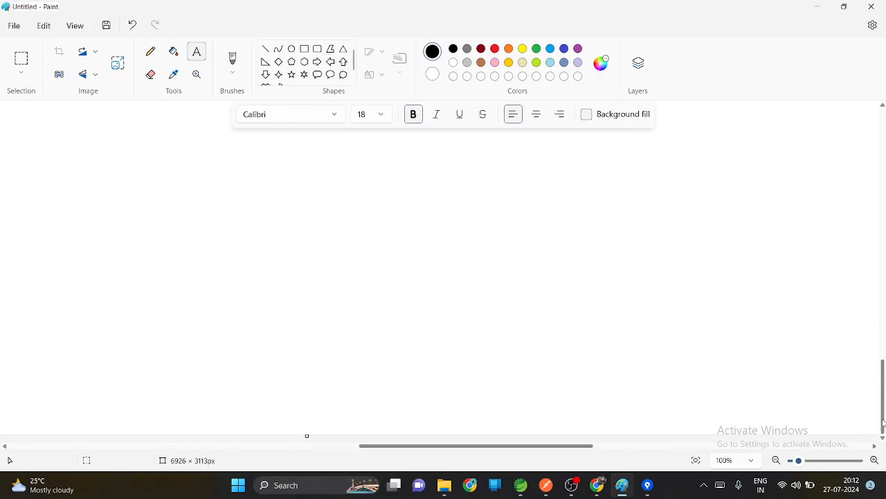
{"action": "left_click_drag", "start_coordinate": [883, 422], "coordinate": [883, 354]}
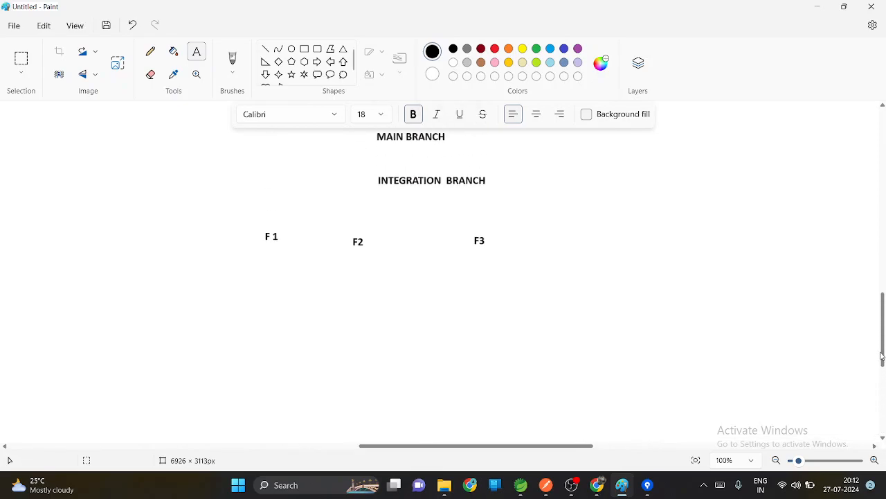
{"action": "left_click_drag", "start_coordinate": [217, 298], "coordinate": [309, 332]}
{"action": "type", "text": "F!>!"}
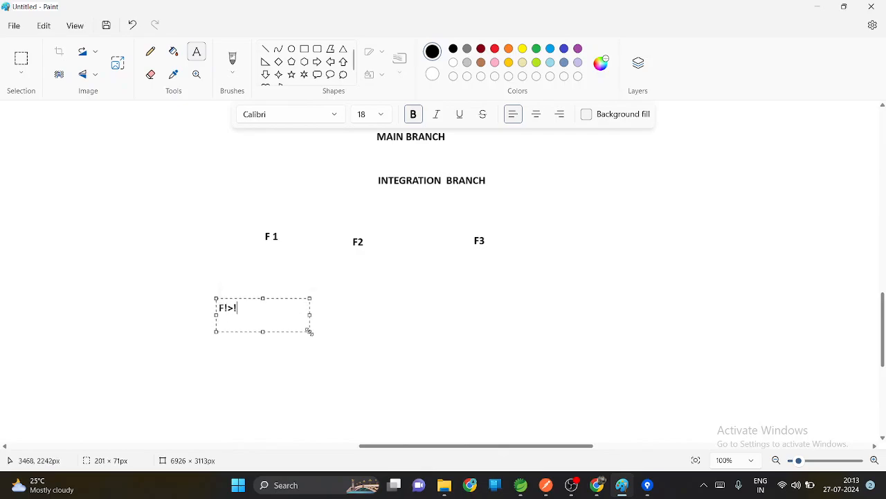
{"action": "key", "text": "BackSpace"}
{"action": "type", "text": "1.2"}
{"action": "key", "text": "BackSpace"}
{"action": "type", "text": "1q"}
{"action": "key", "text": "BackSpace"}
{"action": "left_click_drag", "start_coordinate": [311, 331], "coordinate": [263, 348]}
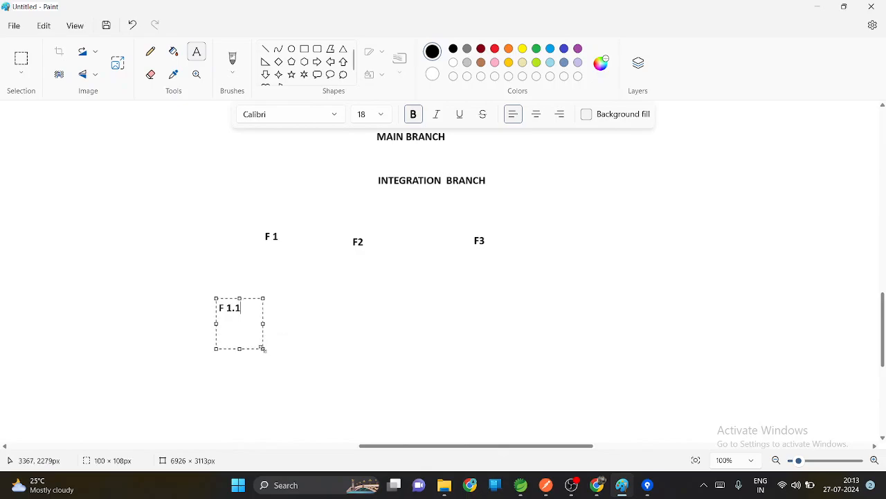
{"action": "left_click", "coordinate": [378, 371]}
Step: Draw a straight line connecting F 1.1 up to F 1
{"action": "left_click", "coordinate": [265, 49]}
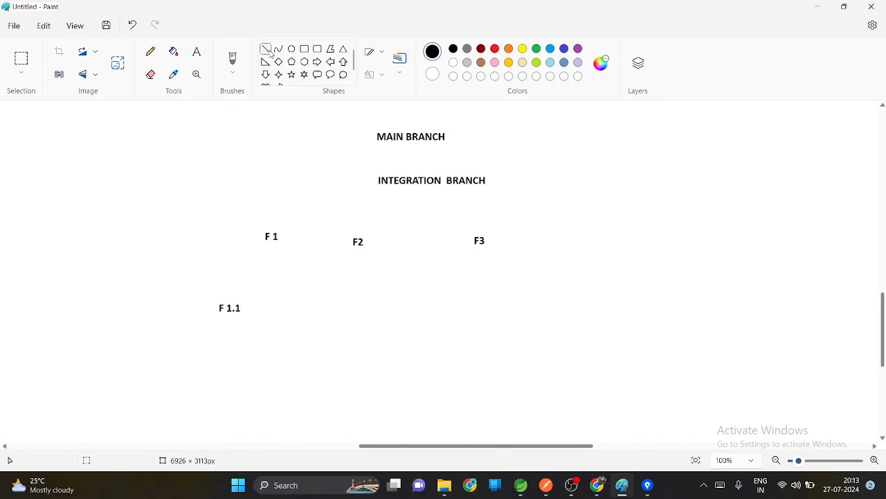
{"action": "left_click_drag", "start_coordinate": [233, 296], "coordinate": [264, 245]}
{"action": "left_click", "coordinate": [284, 285]}
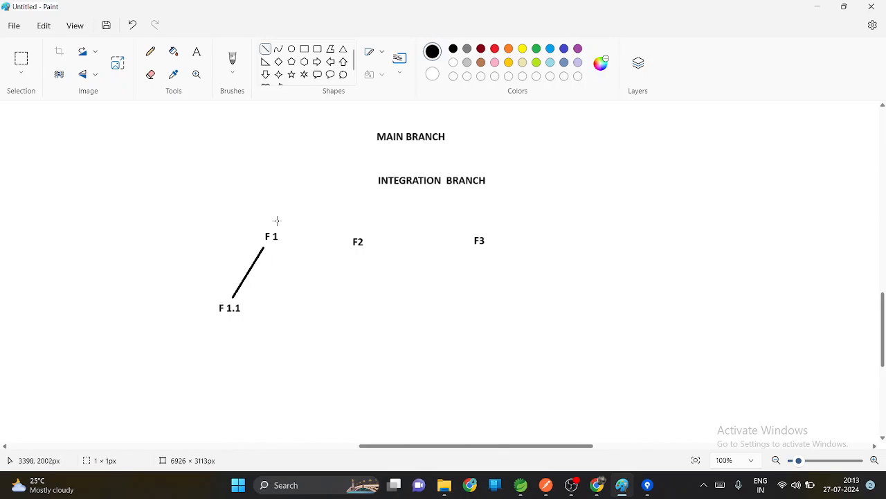
Step: Draw straight lines connecting F 1, F2 and F3 up to INTEGRATION BRANCH
{"action": "left_click_drag", "start_coordinate": [277, 220], "coordinate": [367, 188]}
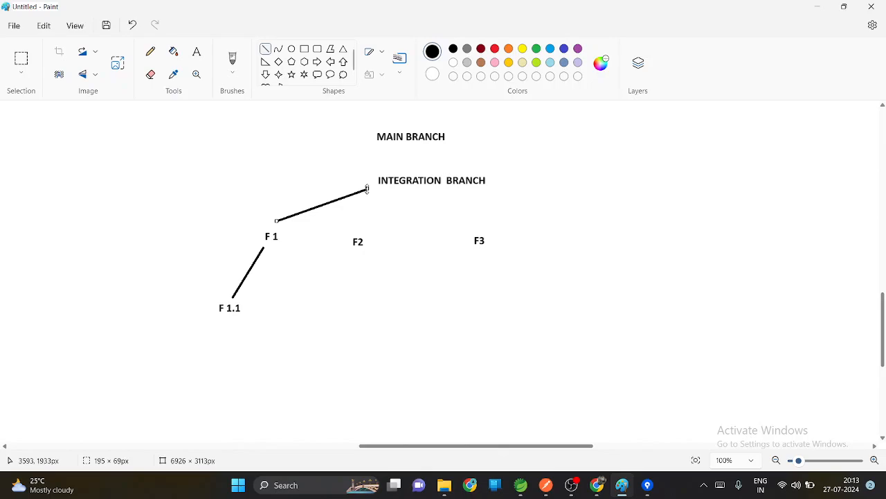
{"action": "left_click", "coordinate": [414, 335]}
{"action": "left_click_drag", "start_coordinate": [362, 229], "coordinate": [370, 189]}
{"action": "left_click", "coordinate": [429, 290]}
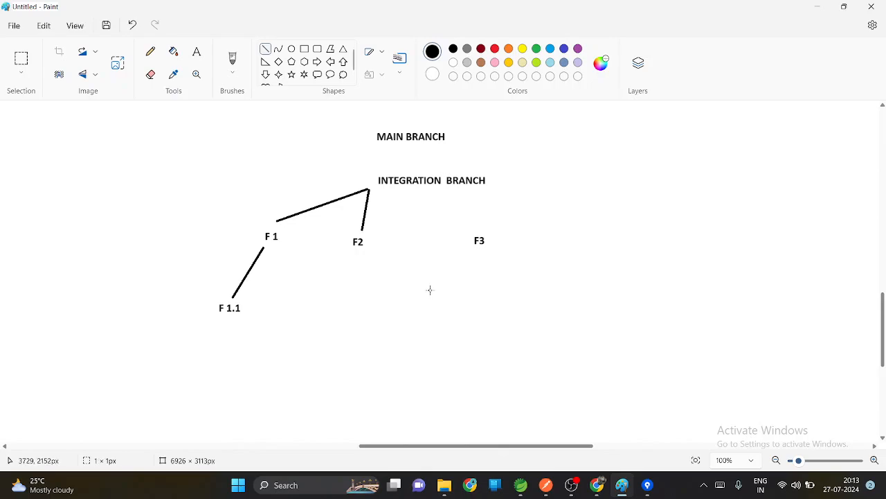
{"action": "left_click_drag", "start_coordinate": [474, 231], "coordinate": [418, 193]}
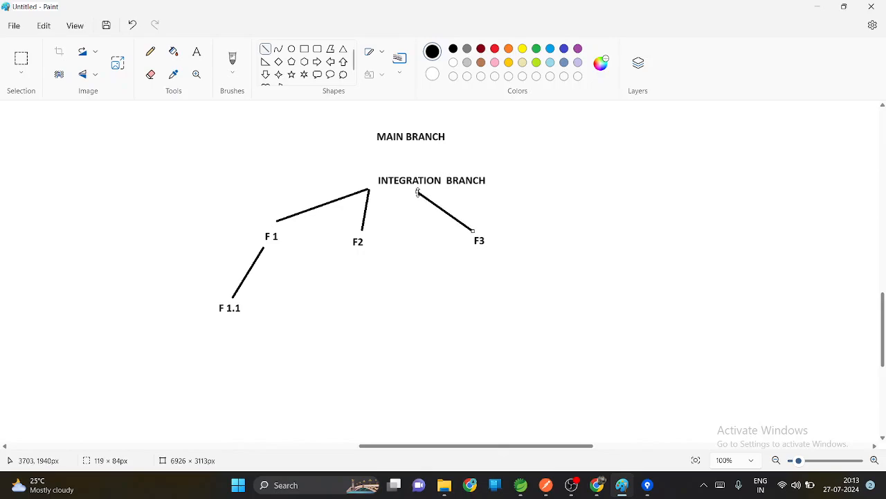
{"action": "left_click", "coordinate": [459, 277]}
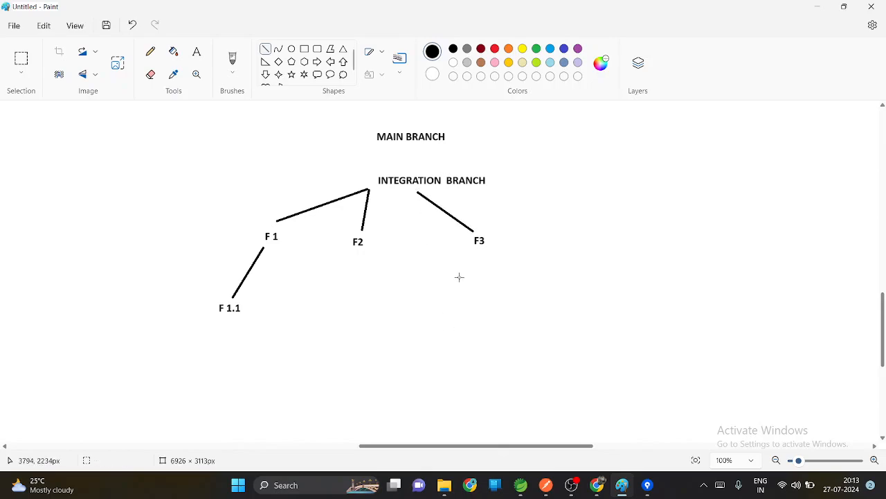
Step: Draw a short straight line connecting MAIN BRANCH down to INTEGRATION BRANCH
{"action": "left_click", "coordinate": [409, 140]}
{"action": "left_click_drag", "start_coordinate": [412, 166], "coordinate": [411, 174]}
{"action": "left_click", "coordinate": [503, 271]}
Step: Switch to Bitbucket and create the Integration branch from main in the Redmi repository
{"action": "left_click", "coordinate": [824, 9]}
{"action": "left_click", "coordinate": [481, 286]}
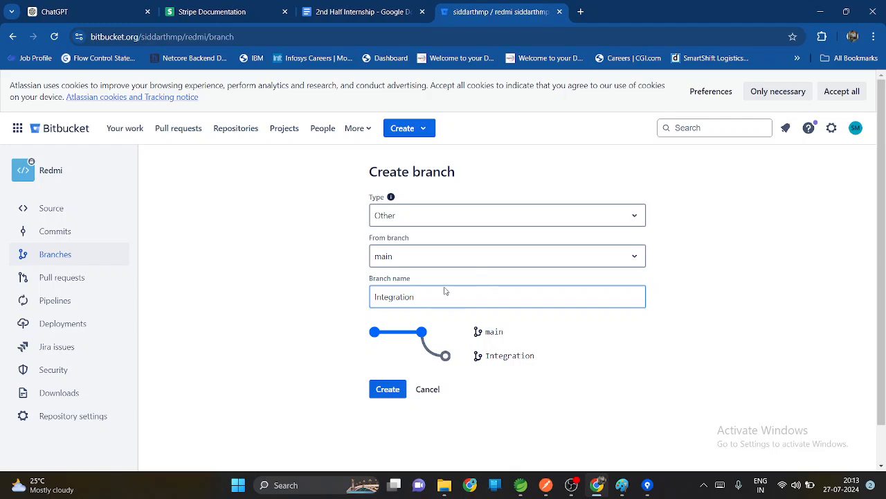
{"action": "left_click", "coordinate": [388, 390]}
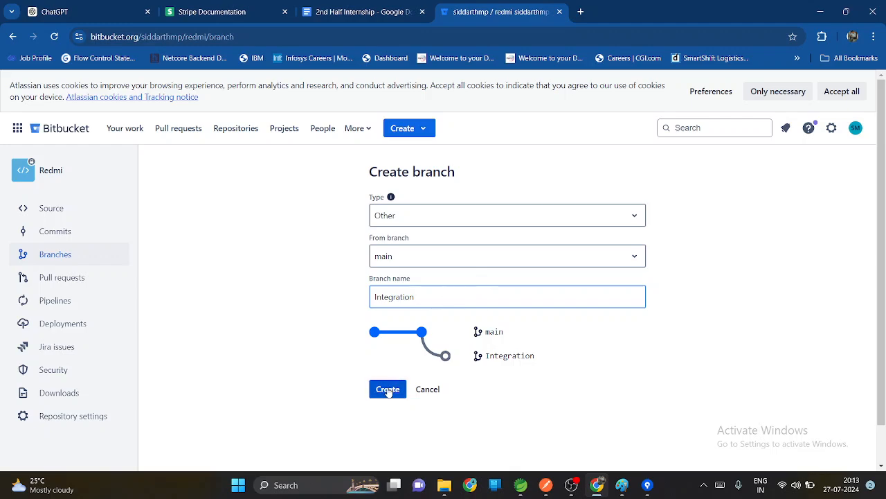
{"action": "left_click", "coordinate": [387, 390]}
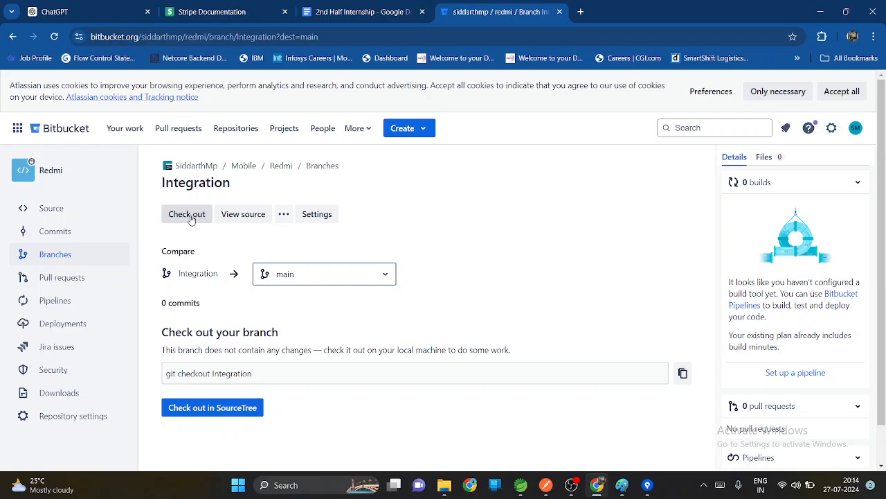
Step: Check out the Integration branch in Sourcetree, allowing the browser to open it, and bring up the URL Actions clone window
{"action": "left_click", "coordinate": [204, 414]}
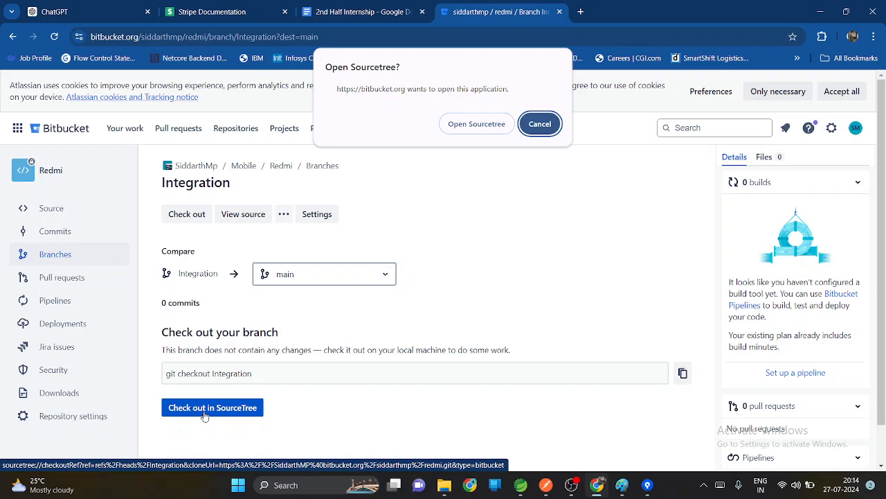
{"action": "left_click", "coordinate": [468, 124]}
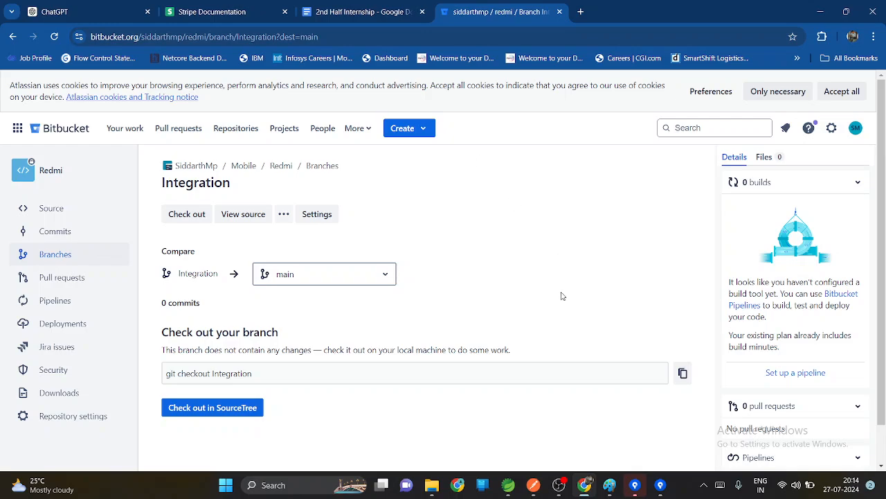
{"action": "left_click", "coordinate": [635, 485]}
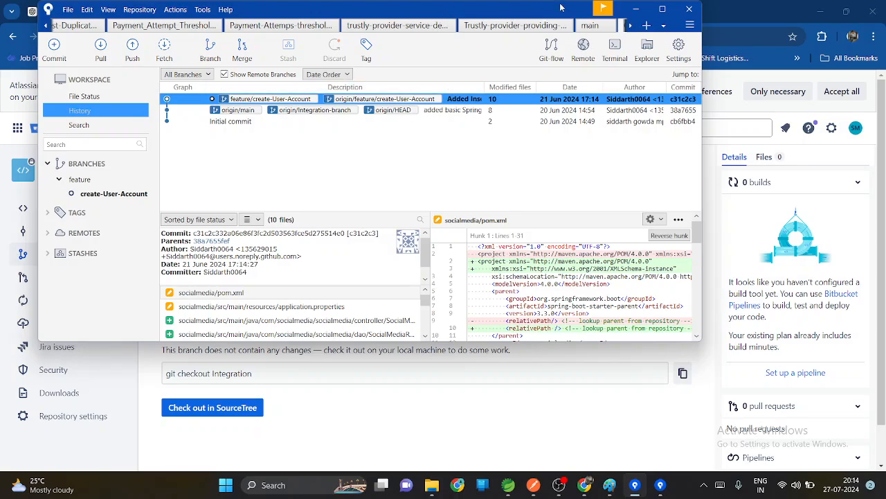
{"action": "left_click", "coordinate": [630, 26]}
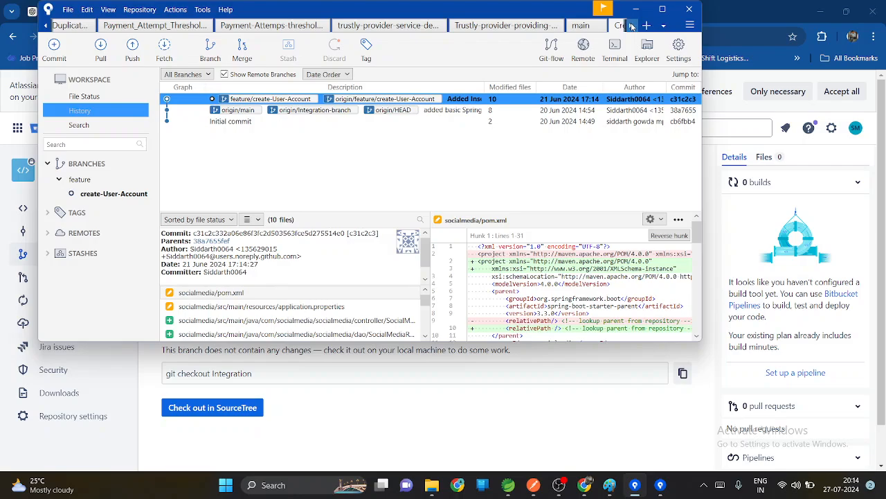
{"action": "left_click", "coordinate": [632, 27]}
{"action": "left_click", "coordinate": [632, 26]}
{"action": "left_click", "coordinate": [631, 26]}
{"action": "left_click", "coordinate": [631, 26]}
{"action": "left_click", "coordinate": [631, 26]}
{"action": "left_click", "coordinate": [631, 26]}
{"action": "left_click", "coordinate": [632, 26]}
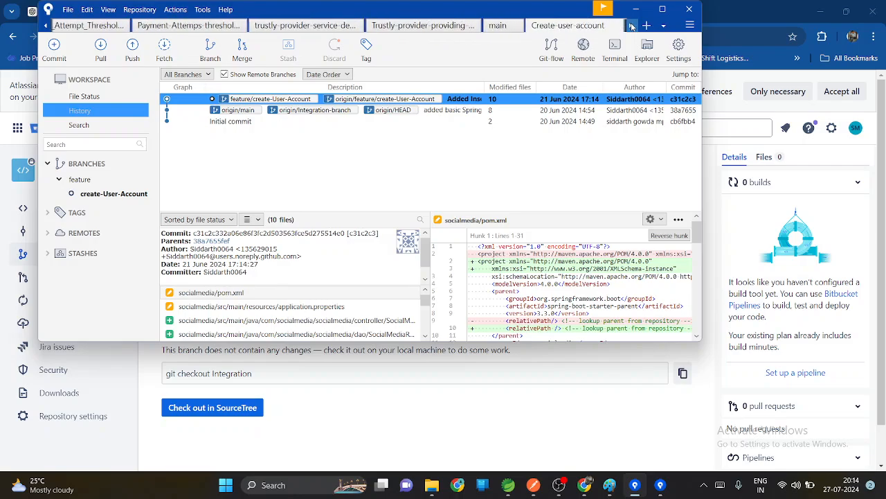
{"action": "left_click", "coordinate": [631, 26]}
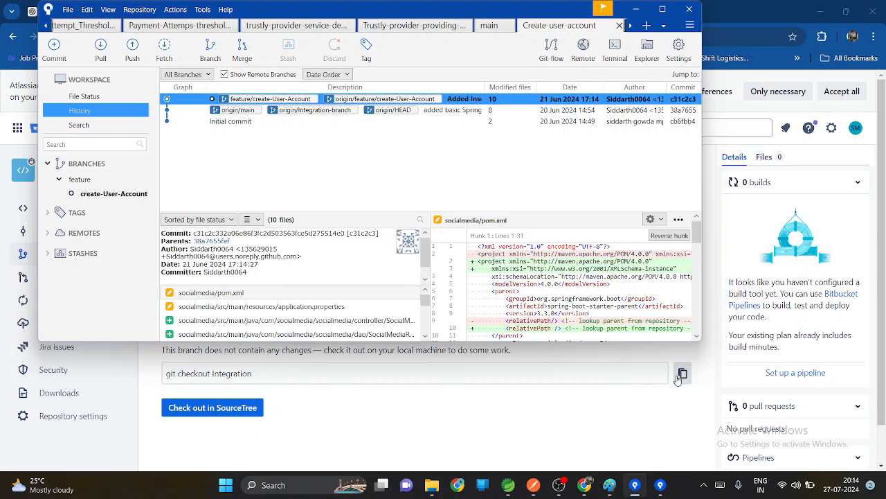
{"action": "left_click", "coordinate": [664, 487]}
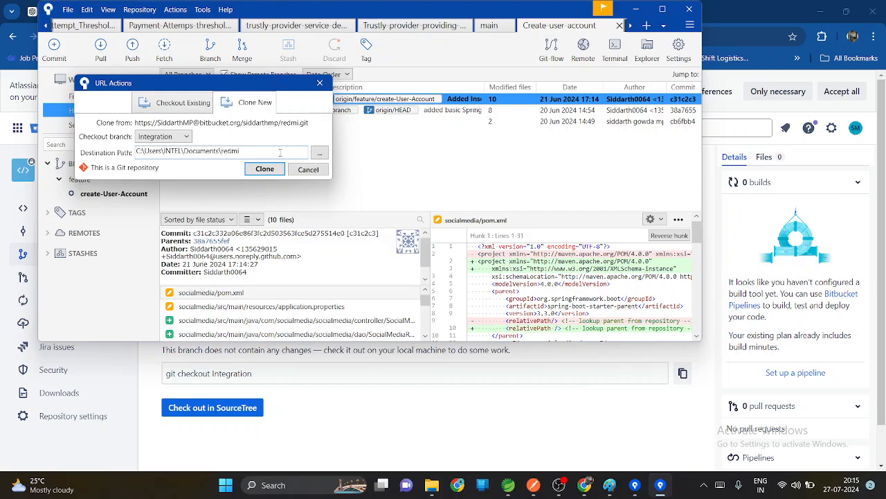
Step: Try to clone the Integration branch directly into the Desktop folder
{"action": "left_click", "coordinate": [321, 155]}
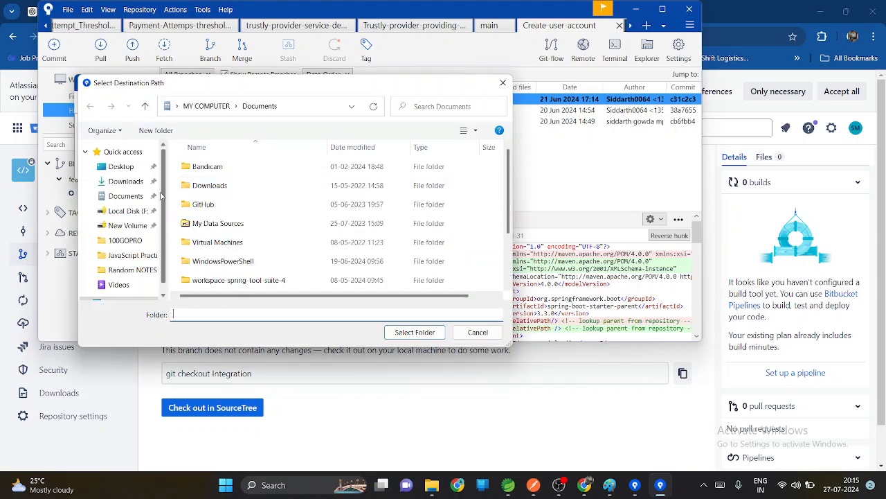
{"action": "left_click", "coordinate": [123, 166]}
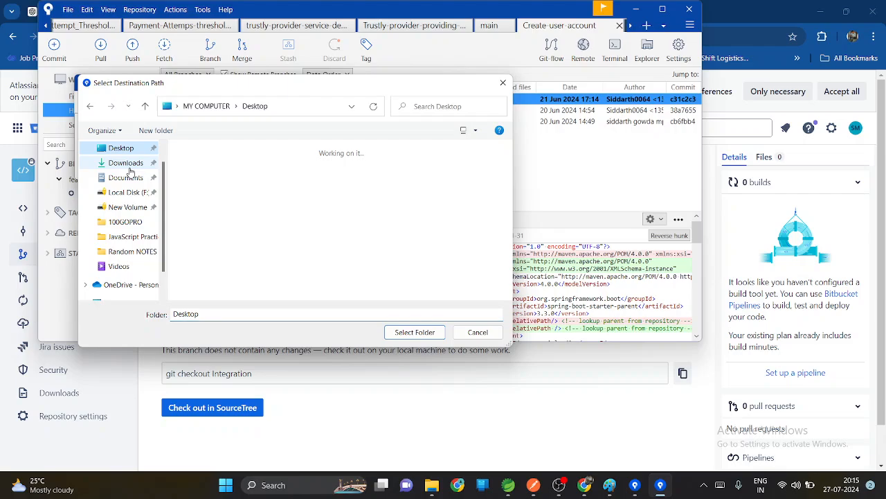
{"action": "left_click", "coordinate": [414, 333]}
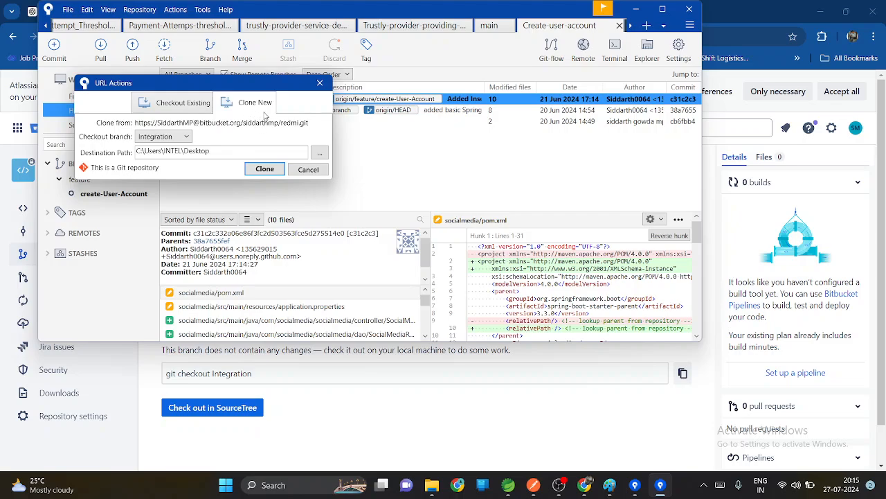
{"action": "left_click", "coordinate": [268, 170]}
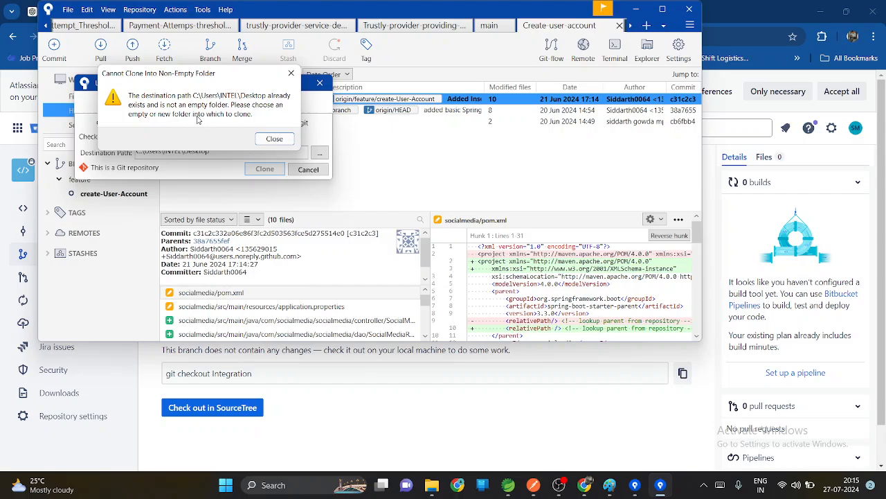
{"action": "left_click", "coordinate": [275, 138]}
Step: Clone the Integration branch into a new Desktop folder named redmi
{"action": "left_click", "coordinate": [320, 152]}
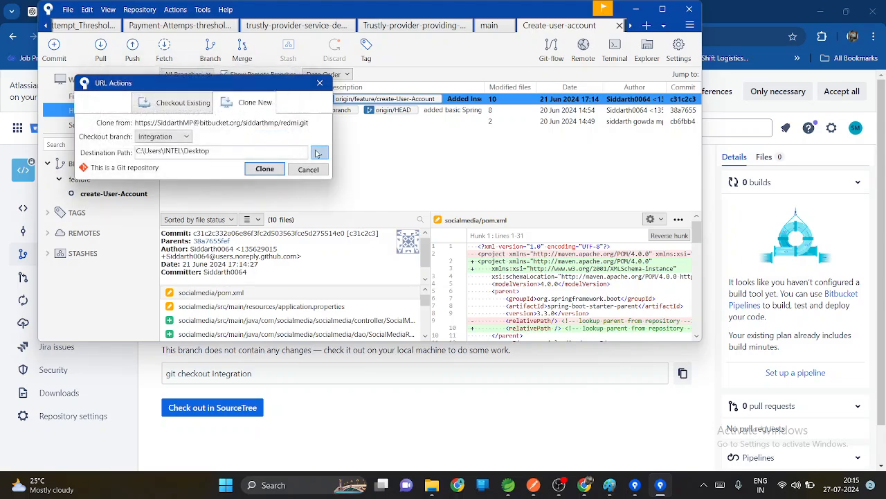
{"action": "left_click", "coordinate": [311, 247]}
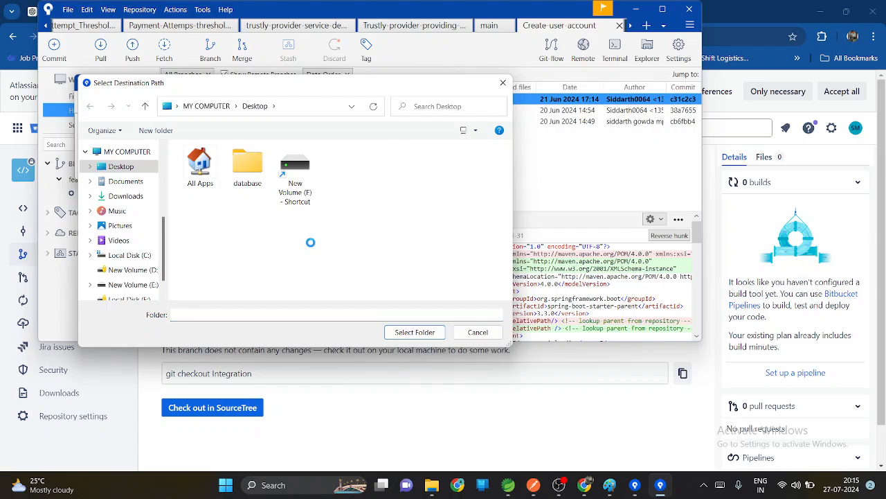
{"action": "right_click", "coordinate": [312, 246]}
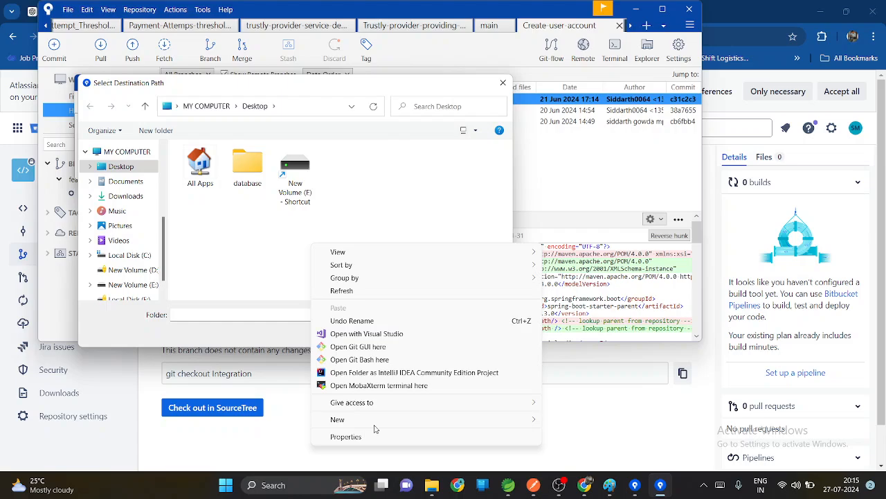
{"action": "mouse_move", "coordinate": [527, 419]}
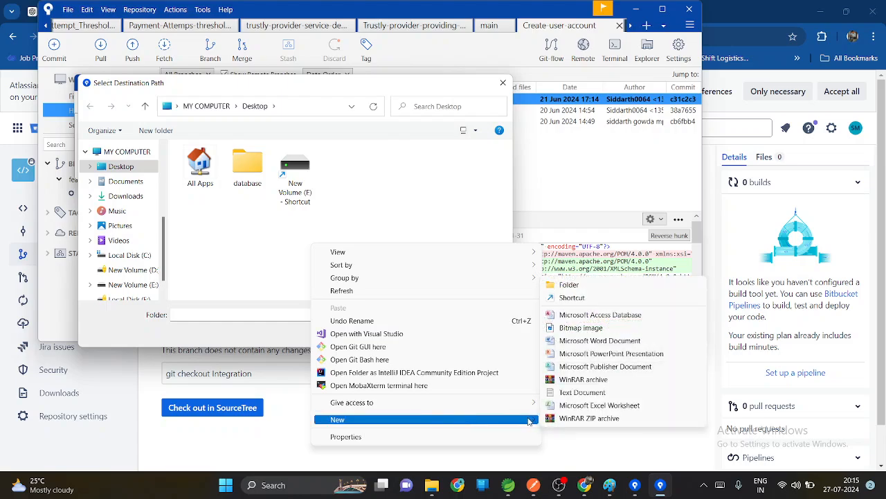
{"action": "left_click", "coordinate": [624, 285]}
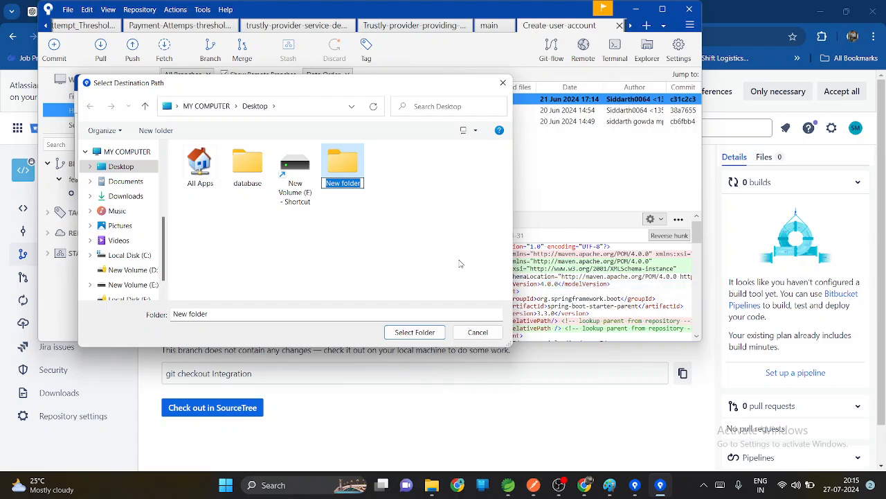
{"action": "key", "text": "BackSpace"}
{"action": "type", "text": "redmi"}
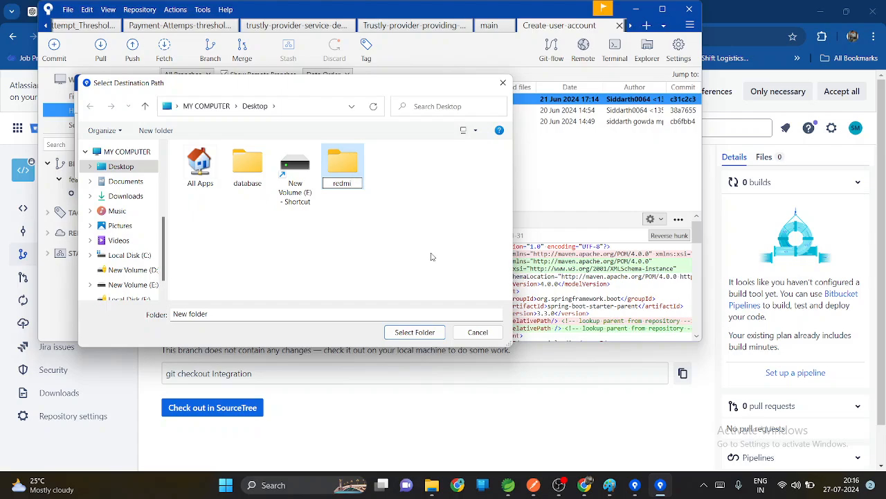
{"action": "key", "text": "Return"}
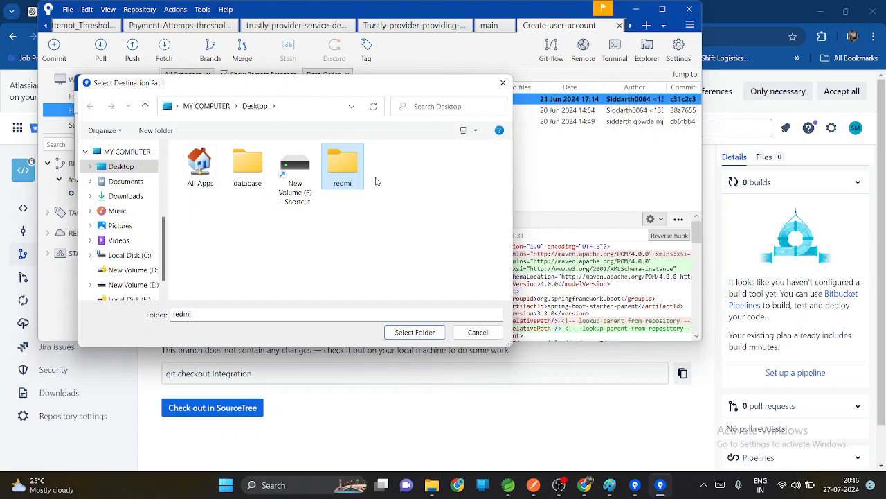
{"action": "left_click", "coordinate": [414, 333]}
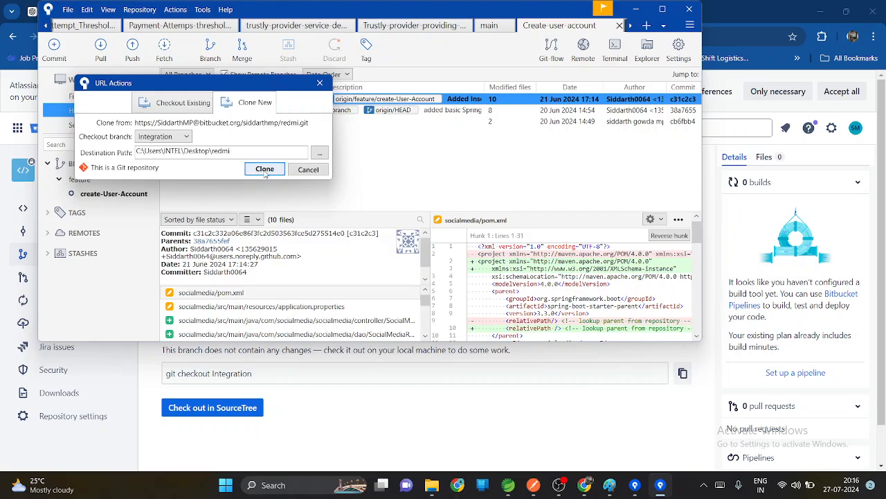
{"action": "left_click", "coordinate": [264, 171]}
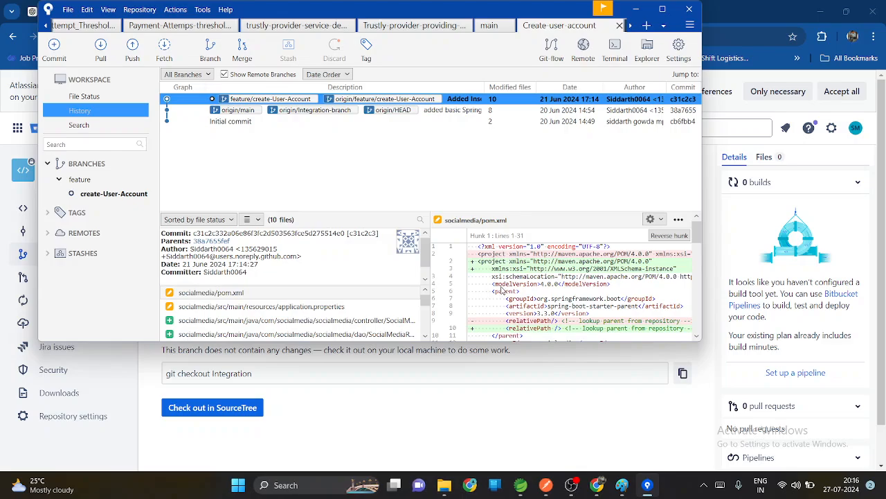
Step: Go to the desktop and open the redmi folder to view the cloned files
{"action": "left_click", "coordinate": [637, 10]}
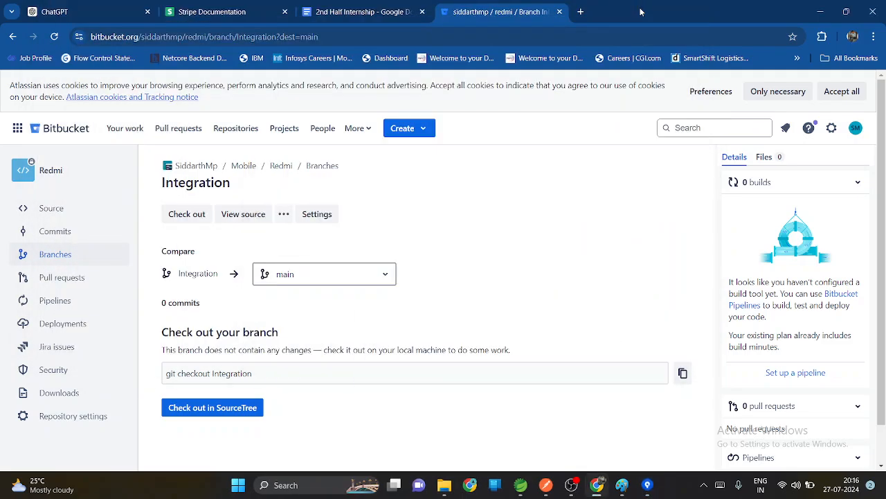
{"action": "left_click", "coordinate": [820, 11]}
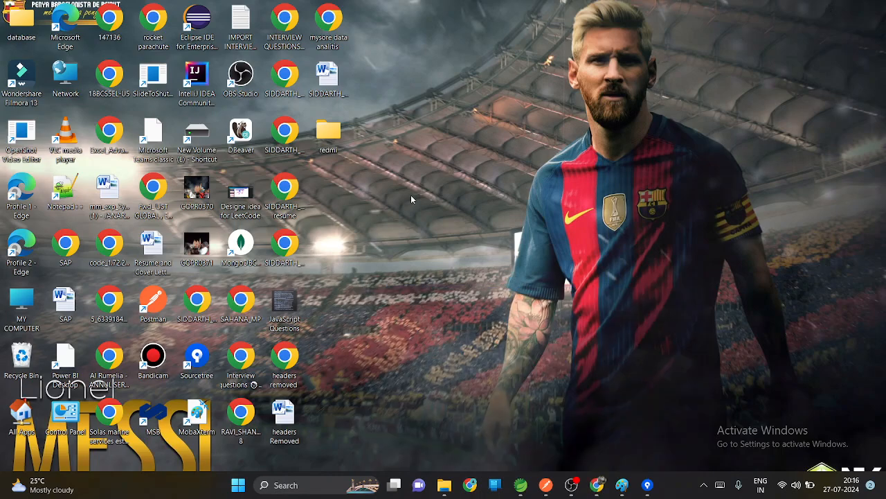
{"action": "double_click", "coordinate": [336, 135]}
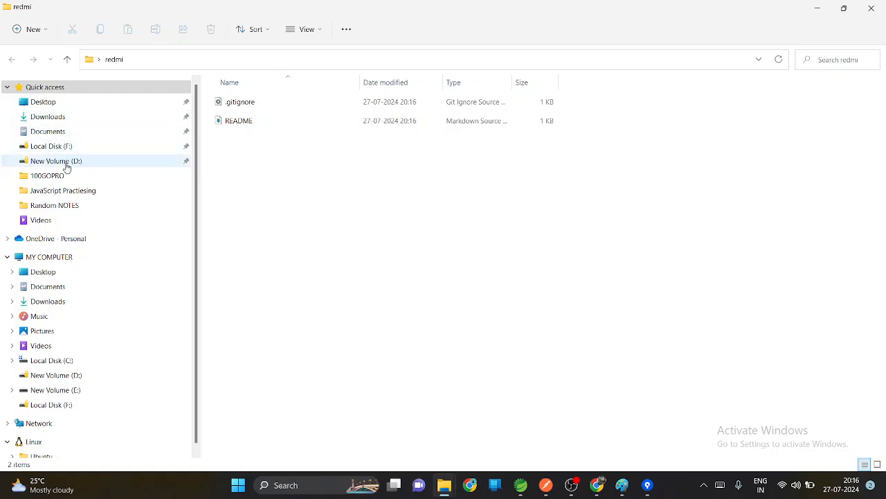
Step: Extract the basicdetailscopy ZIP archive from Downloads into the redmi folder on the Desktop
{"action": "left_click", "coordinate": [59, 116]}
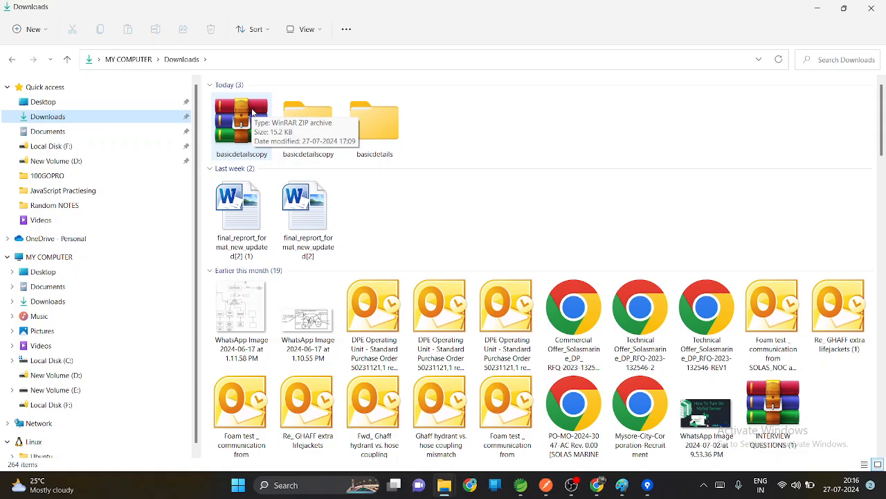
{"action": "left_click", "coordinate": [252, 112]}
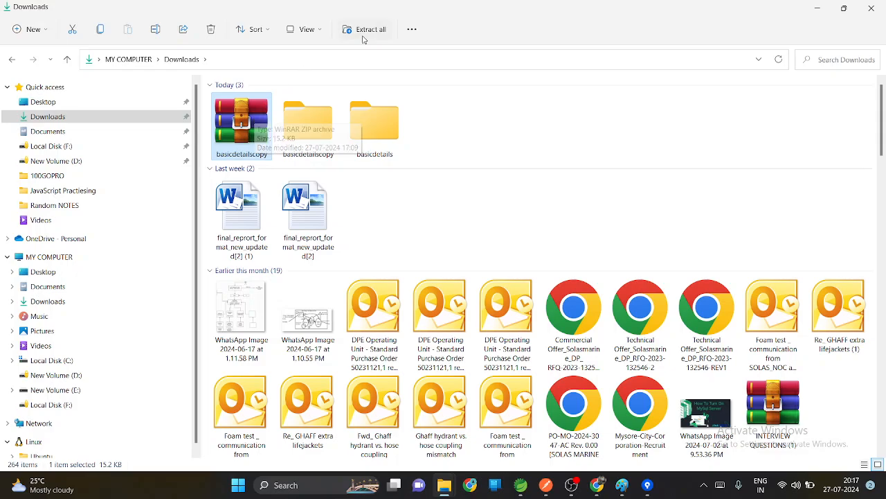
{"action": "left_click", "coordinate": [380, 30]}
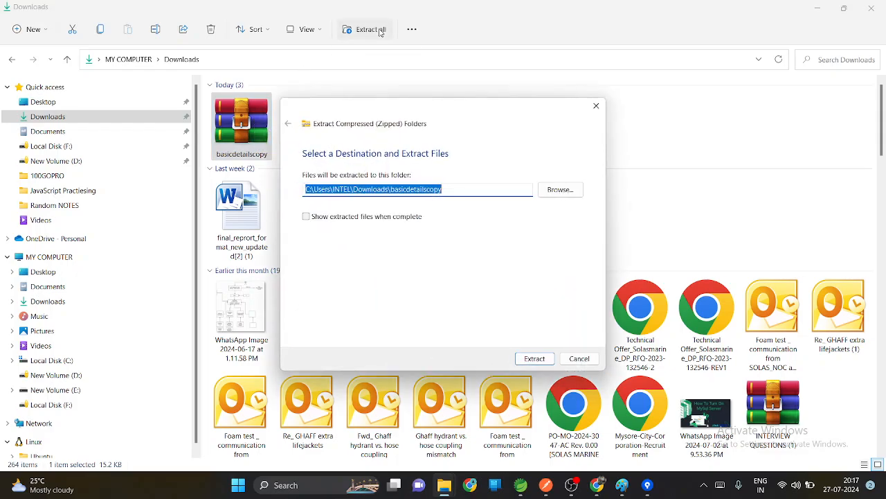
{"action": "left_click", "coordinate": [562, 190]}
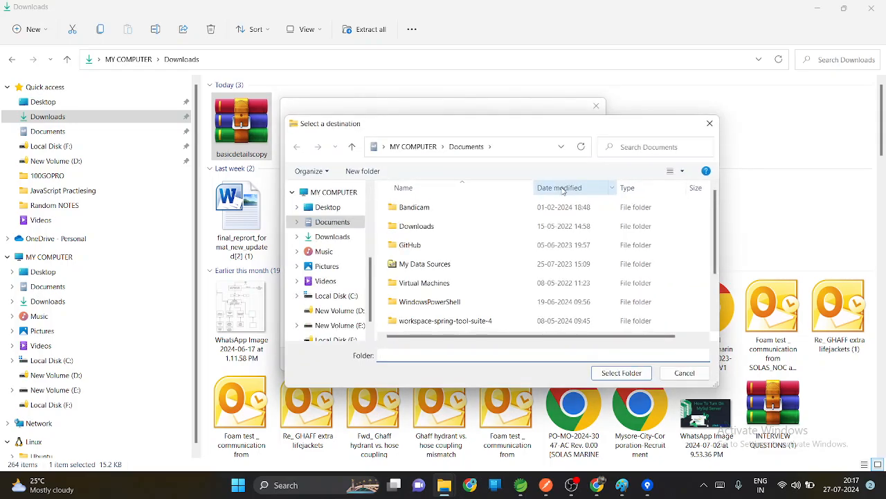
{"action": "left_click", "coordinate": [328, 209]}
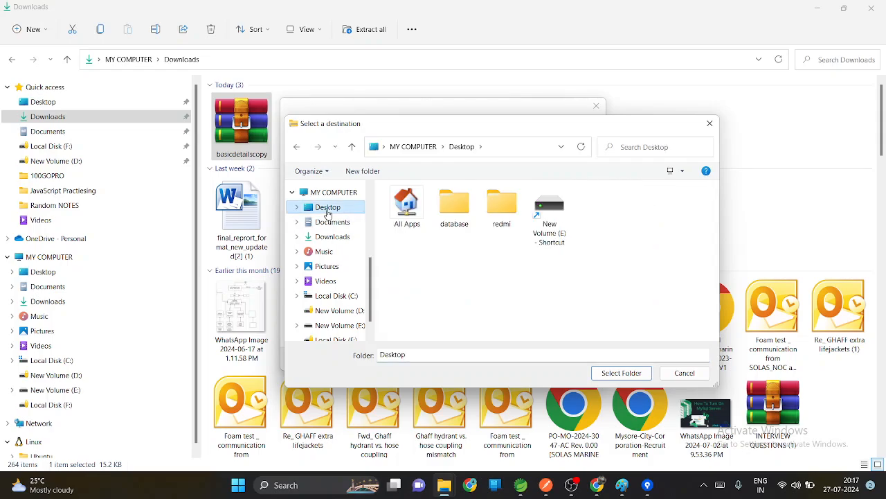
{"action": "left_click", "coordinate": [502, 211]}
{"action": "left_click", "coordinate": [618, 374]}
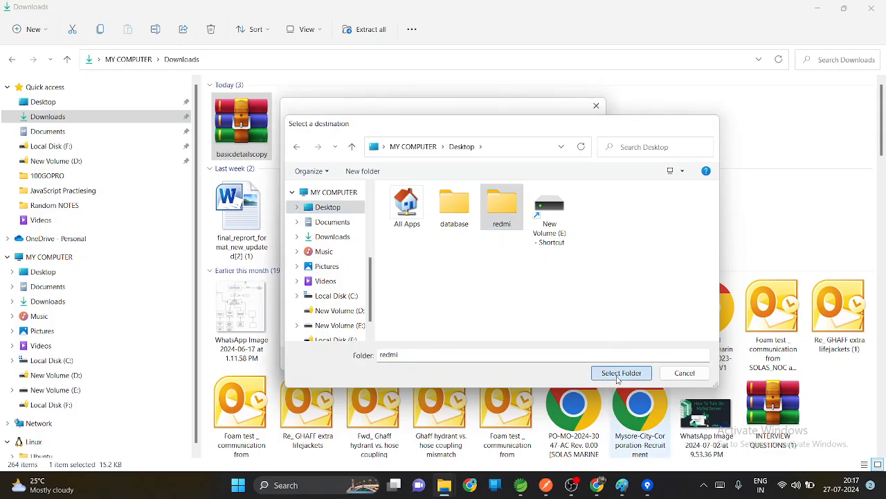
{"action": "left_click", "coordinate": [538, 359]}
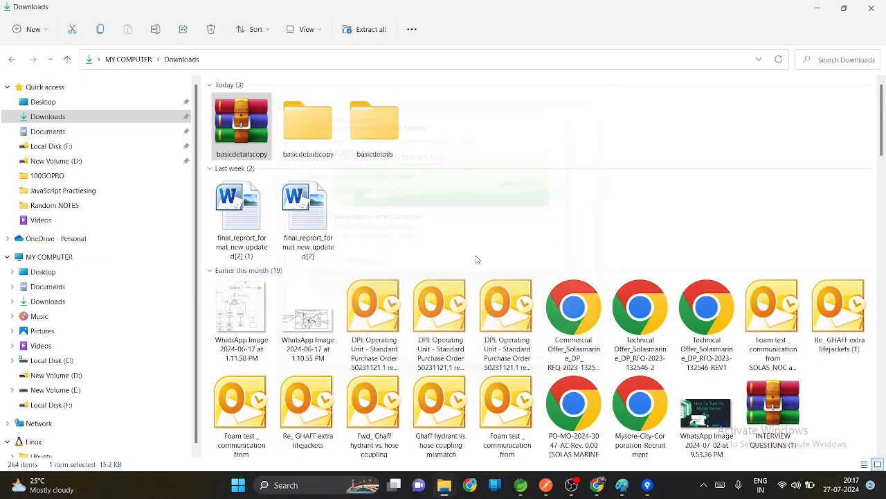
Step: Check the extracted basicdetails folder inside the redmi folder and return to the desktop
{"action": "left_click", "coordinate": [824, 7]}
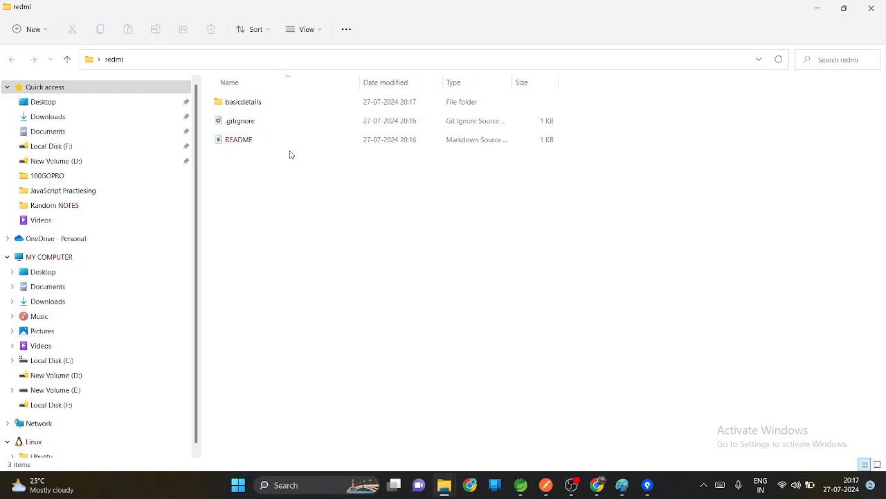
{"action": "left_click", "coordinate": [317, 104]}
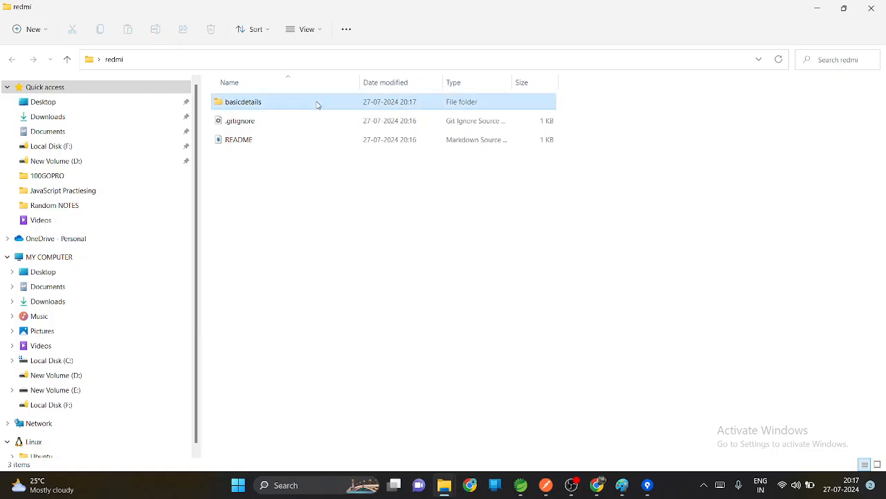
{"action": "left_click", "coordinate": [820, 8]}
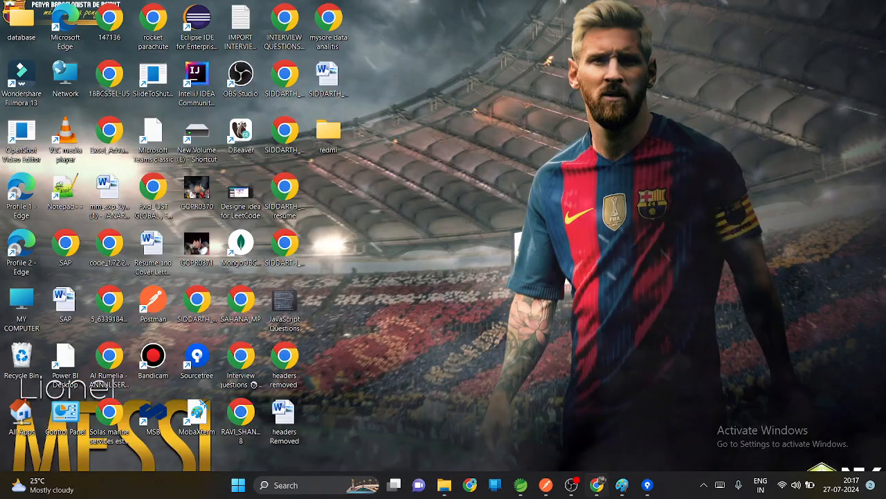
Step: Switch to Sourcetree, review the unstaged basicdetails files on the Integration branch, and stage all of them
{"action": "left_click", "coordinate": [649, 487]}
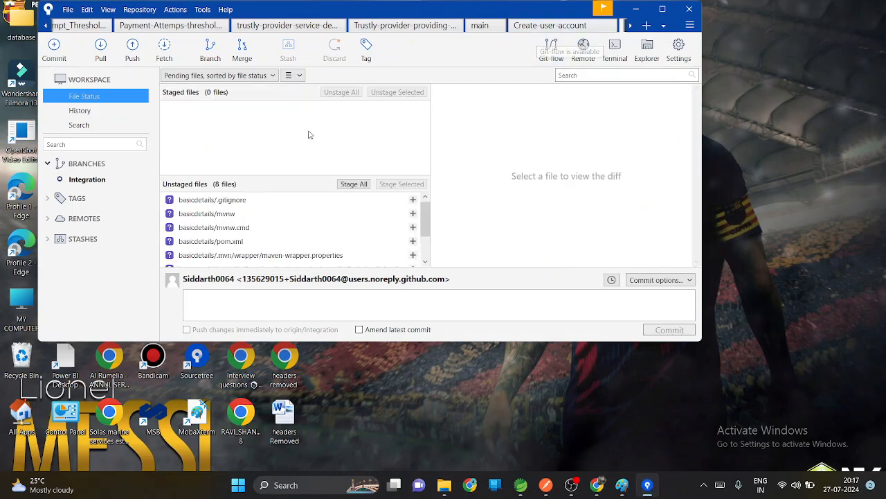
{"action": "scroll", "coordinate": [267, 235], "scroll_direction": "down", "scroll_amount": 1}
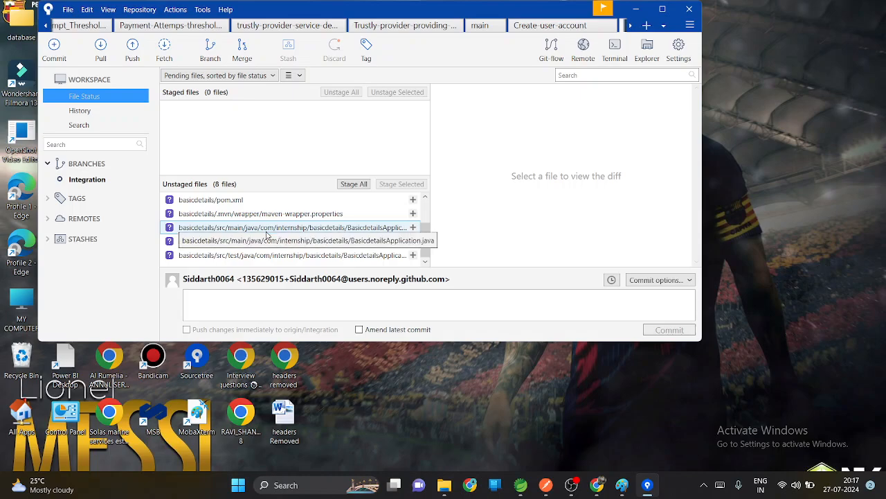
{"action": "scroll", "coordinate": [267, 235], "scroll_direction": "up", "scroll_amount": 2}
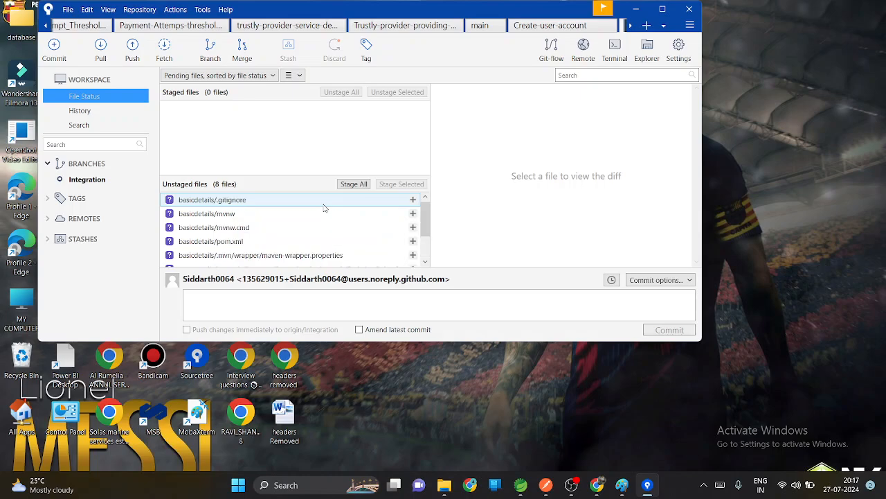
{"action": "scroll", "coordinate": [325, 224], "scroll_direction": "down", "scroll_amount": 1}
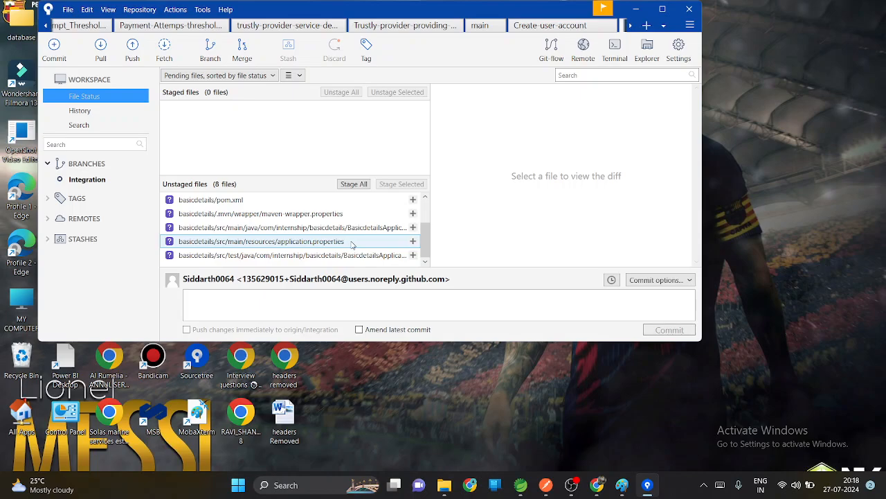
{"action": "left_click", "coordinate": [353, 184]}
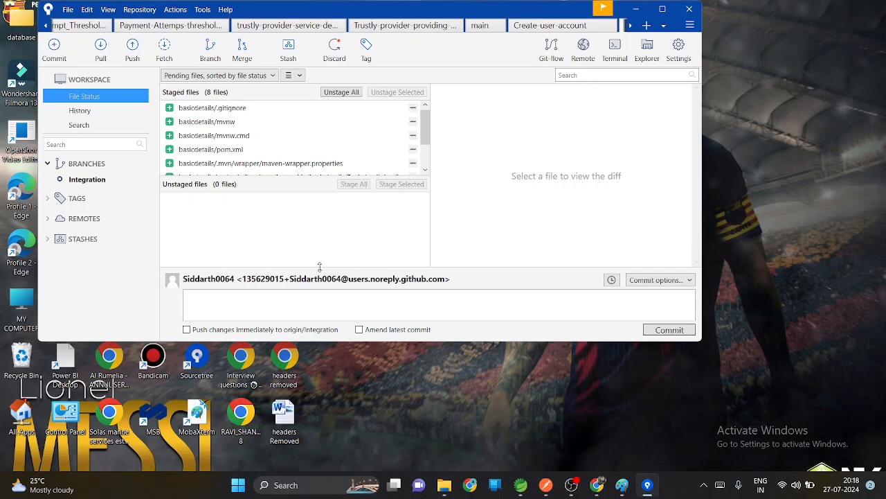
Step: Commit the staged files with the message INITIAL COMMIT
{"action": "left_click", "coordinate": [312, 296]}
{"action": "type", "text": "IN"}
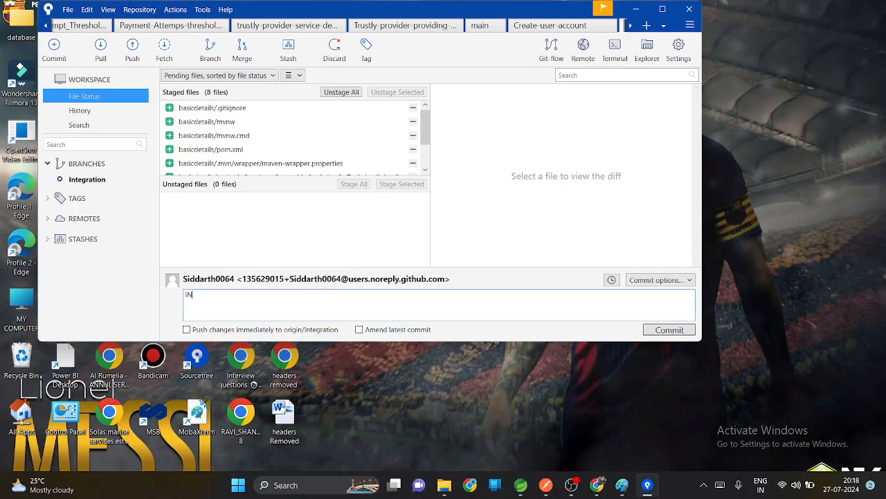
{"action": "type", "text": "IT"}
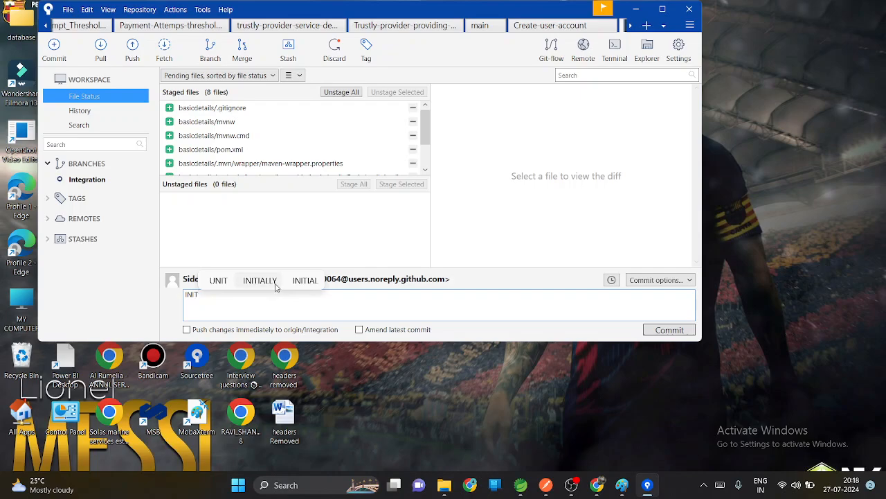
{"action": "left_click", "coordinate": [276, 286]}
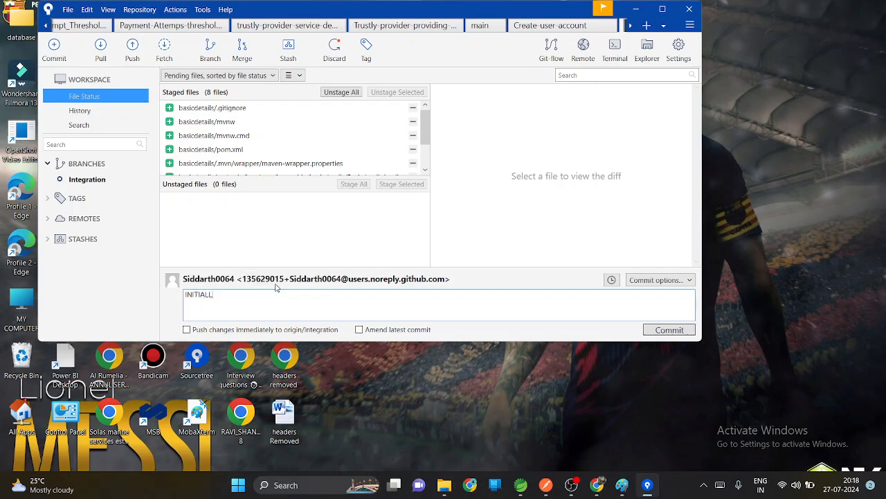
{"action": "type", "text": "CO"}
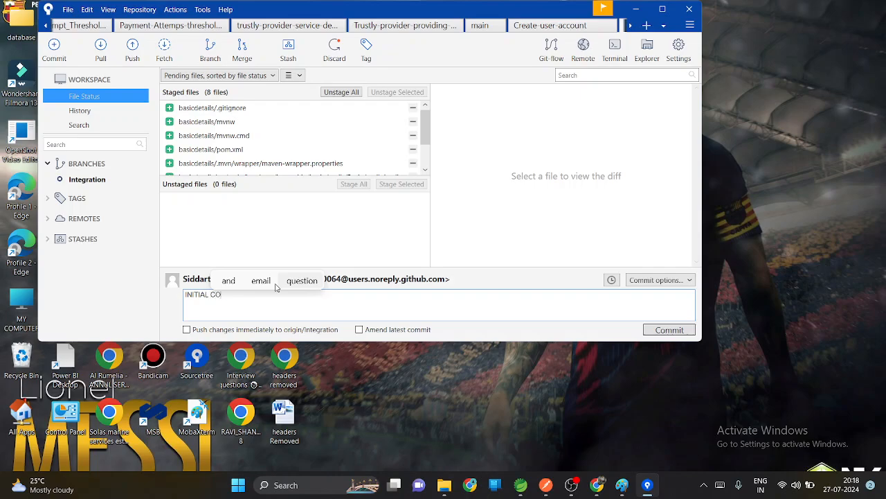
{"action": "type", "text": "MMIT"}
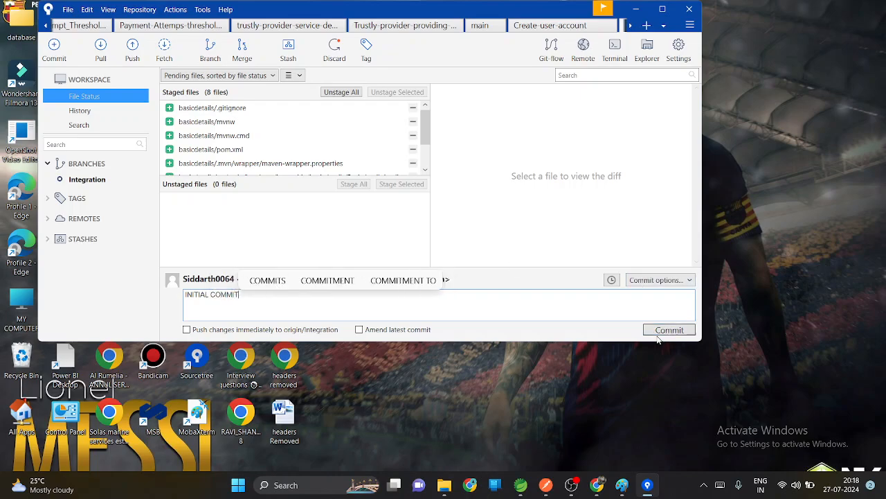
{"action": "left_click", "coordinate": [667, 330]}
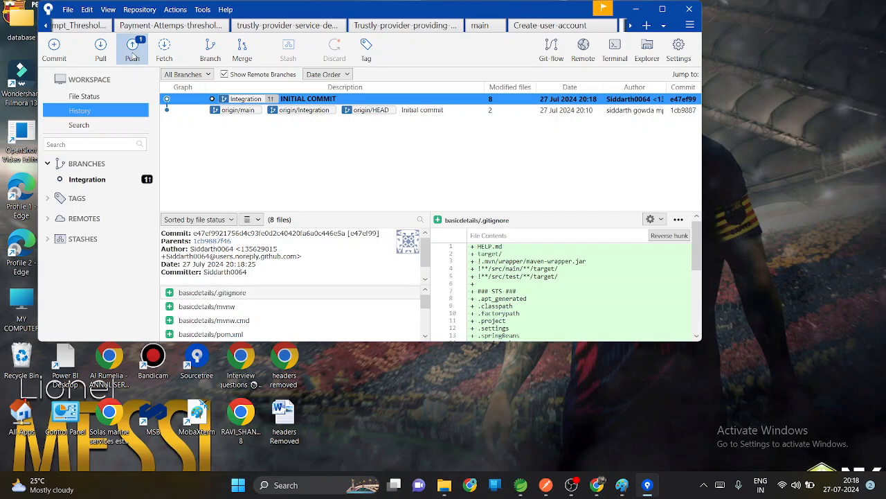
Step: Push the local Integration branch to the Integration branch on origin and minimize Sourcetree
{"action": "left_click", "coordinate": [132, 52]}
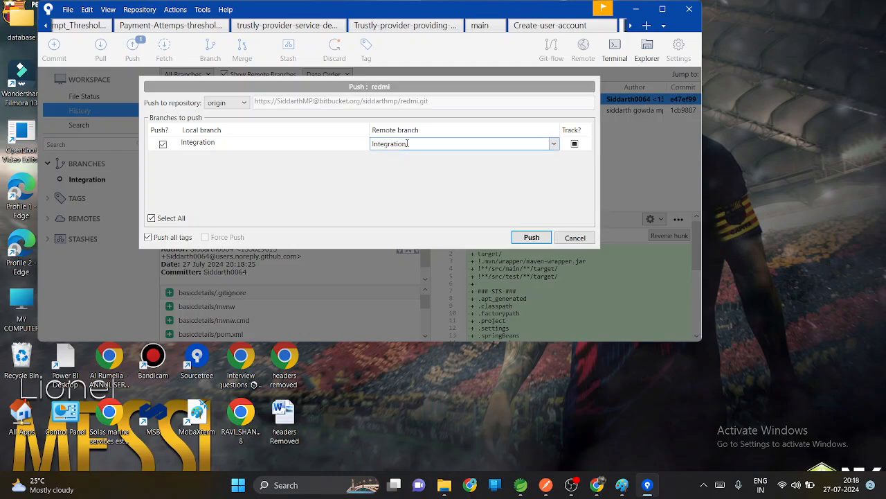
{"action": "left_click", "coordinate": [526, 237]}
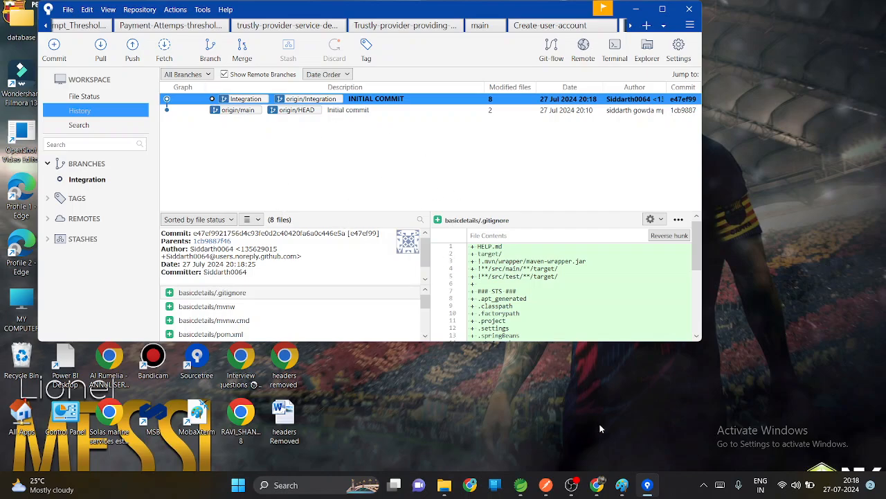
{"action": "left_click", "coordinate": [643, 10]}
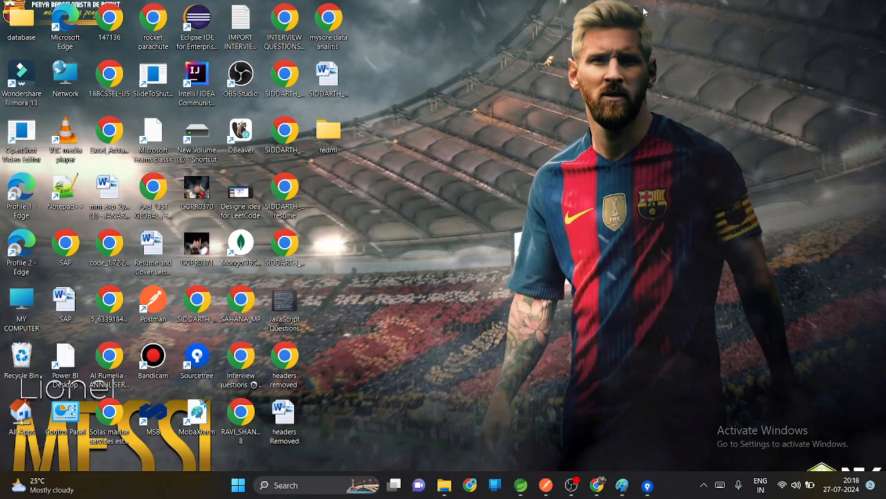
Step: Switch to Bitbucket in the browser, reload the Integration branch page, and examine the pushed commit and its file changes
{"action": "left_click", "coordinate": [598, 485]}
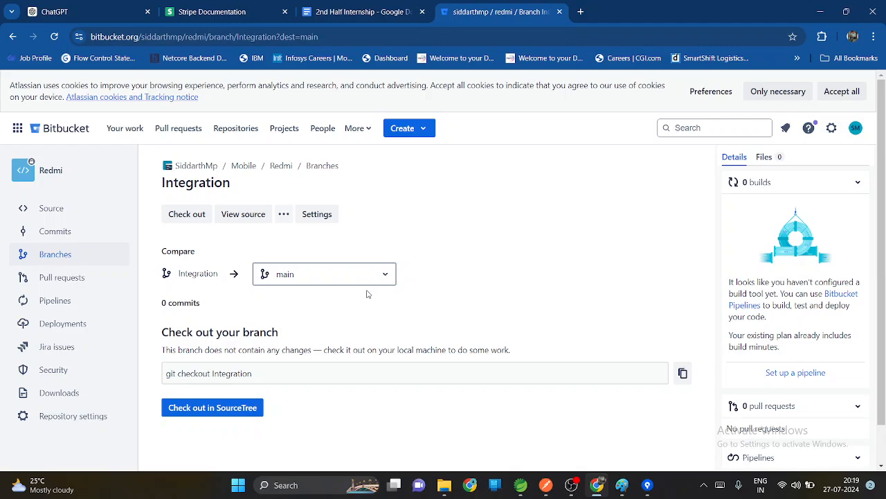
{"action": "left_click", "coordinate": [54, 36]}
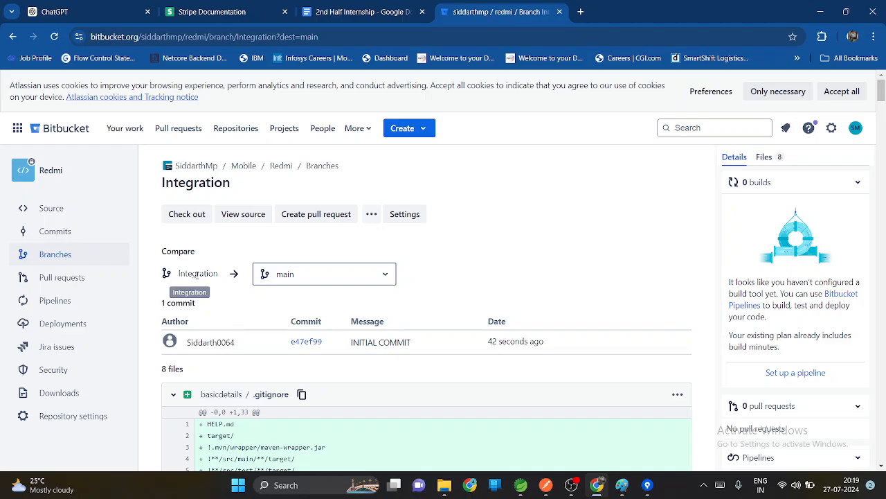
{"action": "scroll", "coordinate": [232, 325], "scroll_direction": "down", "scroll_amount": 3}
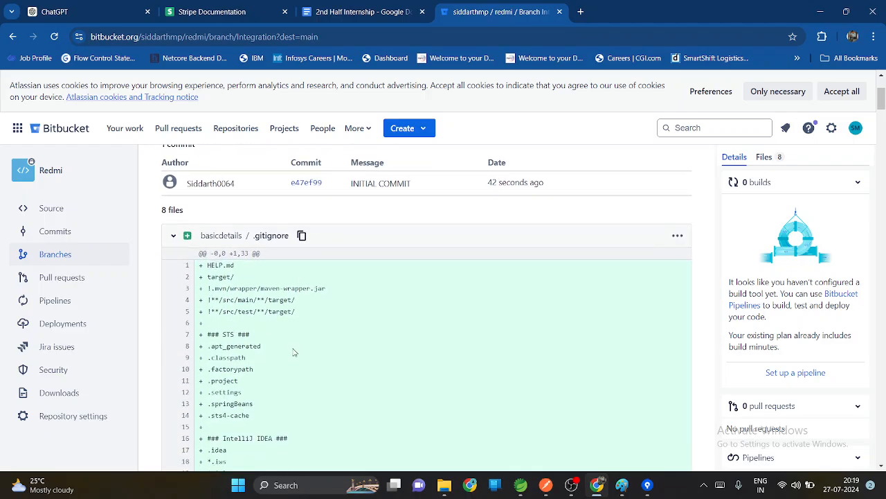
{"action": "scroll", "coordinate": [293, 353], "scroll_direction": "down", "scroll_amount": 15}
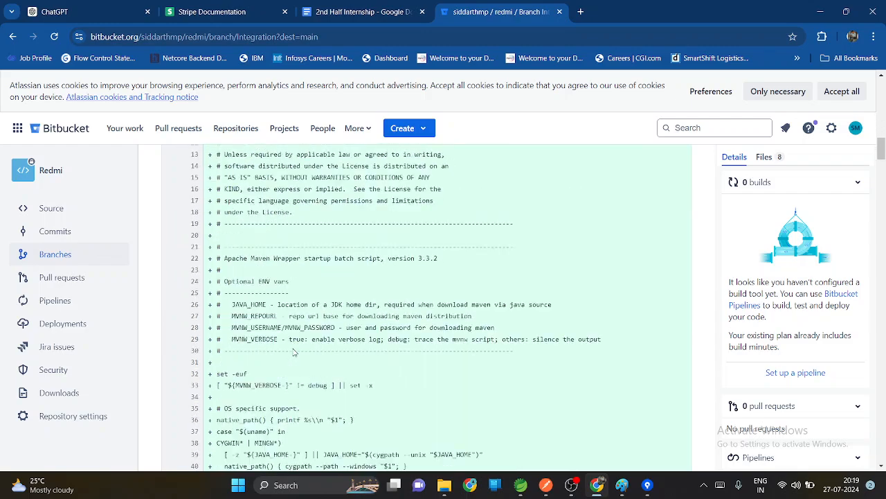
{"action": "scroll", "coordinate": [294, 353], "scroll_direction": "down", "scroll_amount": 1}
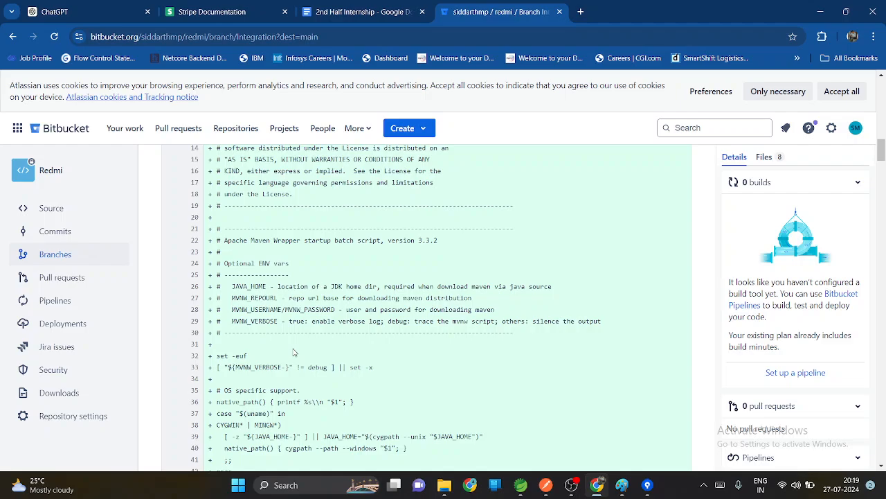
{"action": "scroll", "coordinate": [294, 353], "scroll_direction": "down", "scroll_amount": 20}
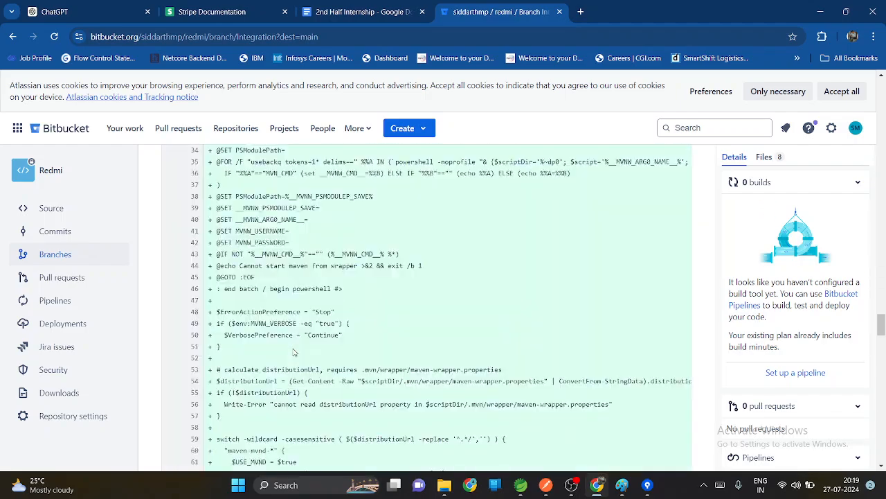
{"action": "scroll", "coordinate": [294, 352], "scroll_direction": "down", "scroll_amount": 20}
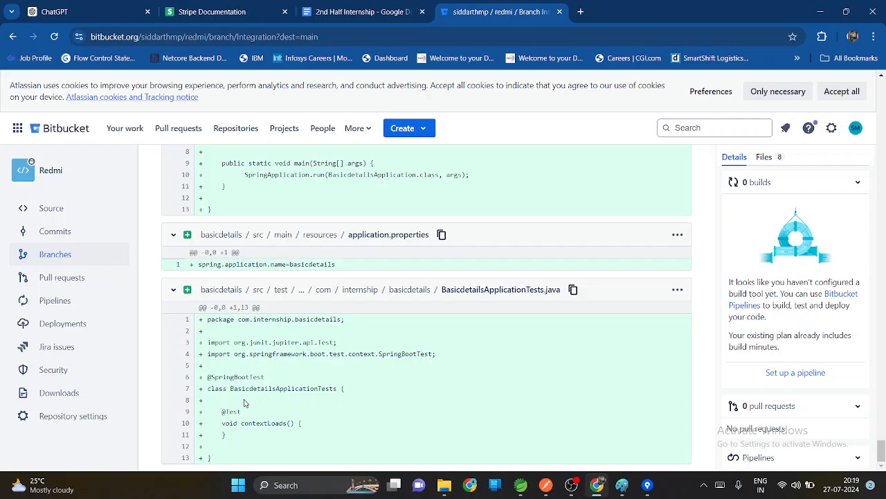
{"action": "scroll", "coordinate": [434, 209], "scroll_direction": "up", "scroll_amount": 20}
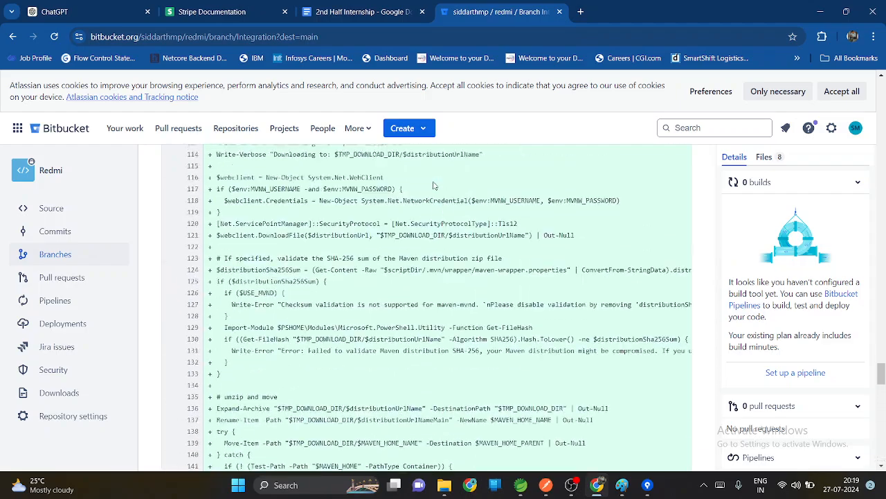
{"action": "scroll", "coordinate": [434, 184], "scroll_direction": "up", "scroll_amount": 15}
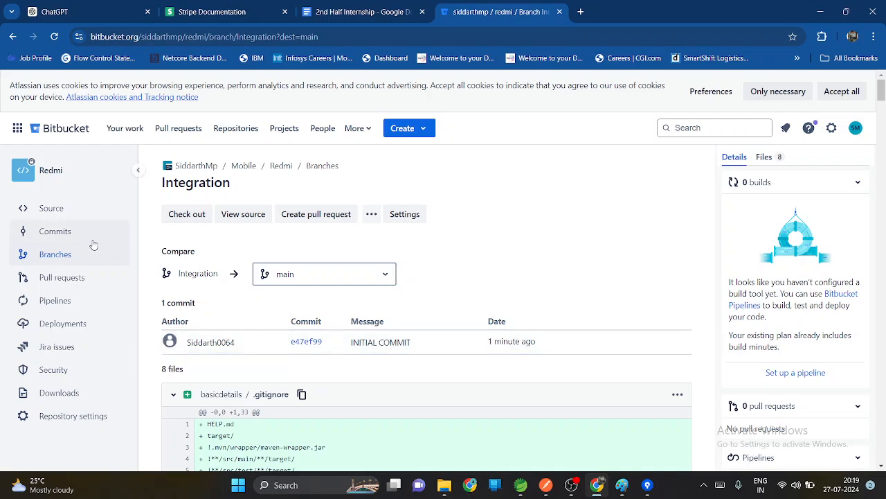
Step: Go to the Redmi branch list, open the Integration branch, and look through its changed files
{"action": "left_click", "coordinate": [69, 266]}
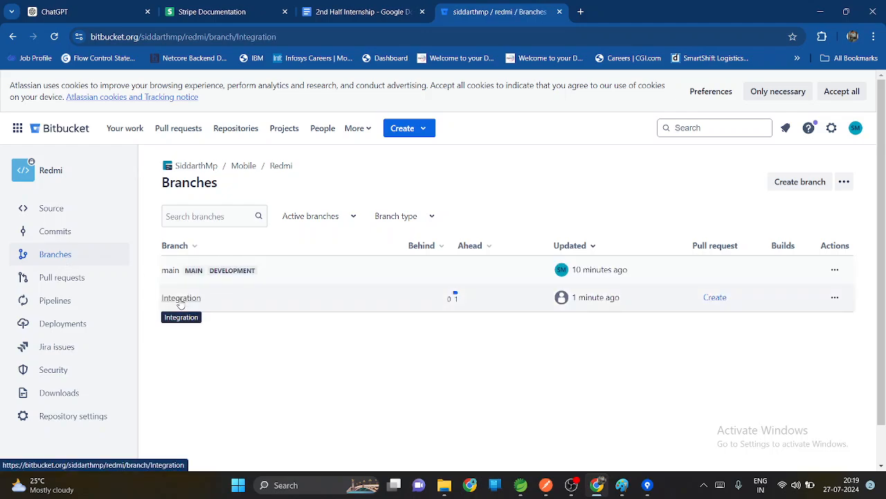
{"action": "left_click", "coordinate": [181, 298]}
{"action": "scroll", "coordinate": [300, 390], "scroll_direction": "down", "scroll_amount": 3}
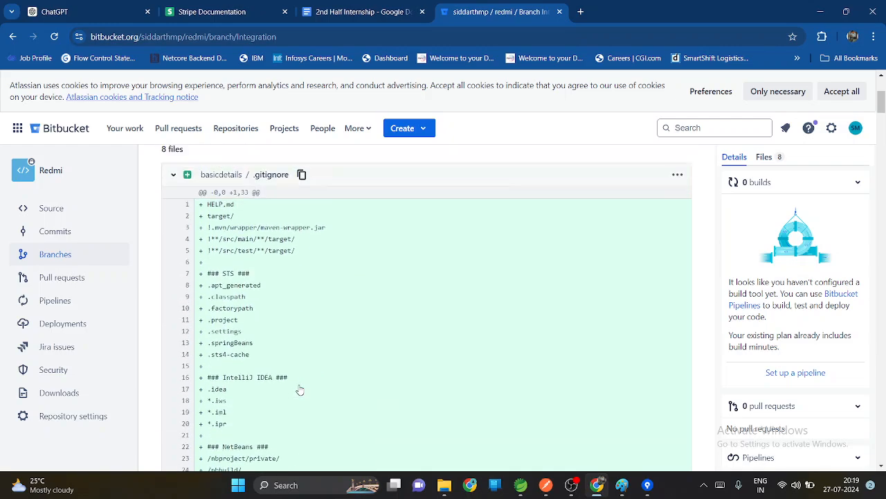
Step: Create a pull request titled INITIAL COMMIT from the Integration branch into main
{"action": "scroll", "coordinate": [300, 390], "scroll_direction": "up", "scroll_amount": 3}
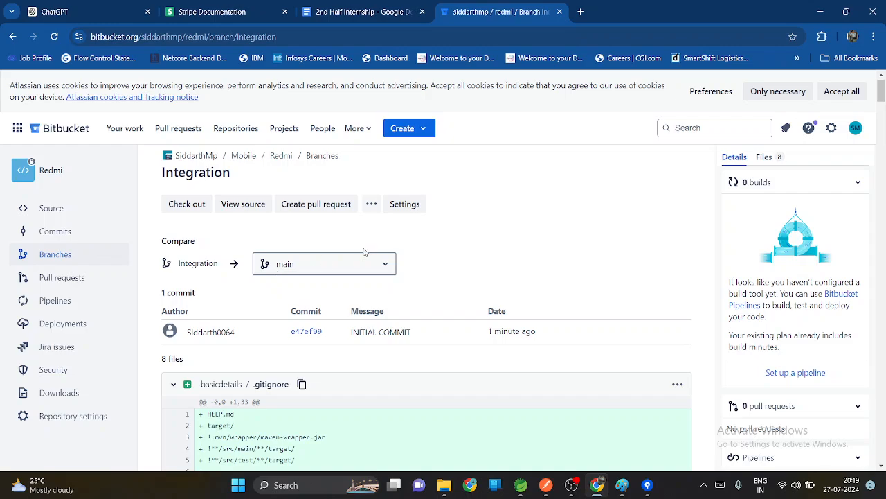
{"action": "left_click", "coordinate": [320, 208]}
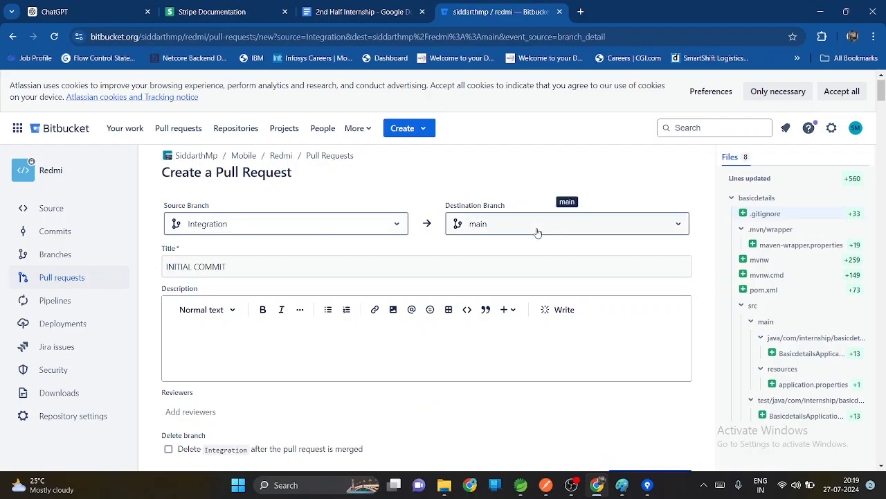
{"action": "scroll", "coordinate": [252, 279], "scroll_direction": "down", "scroll_amount": 3}
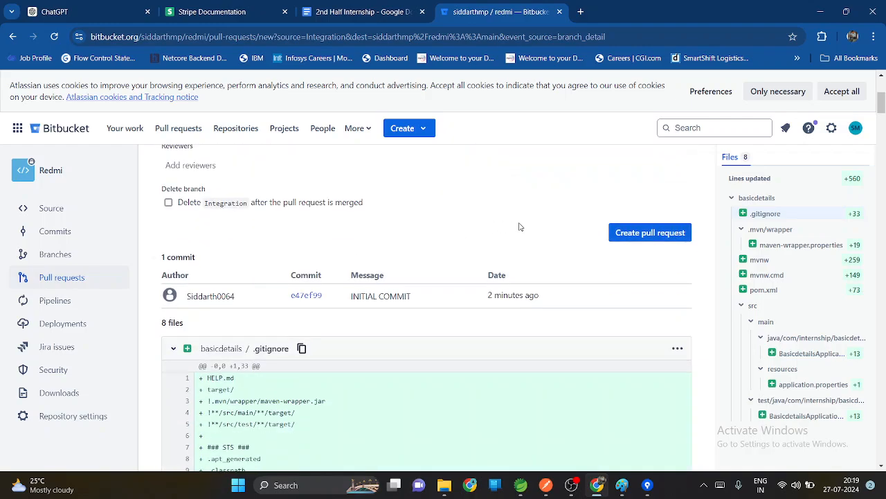
{"action": "left_click", "coordinate": [649, 239]}
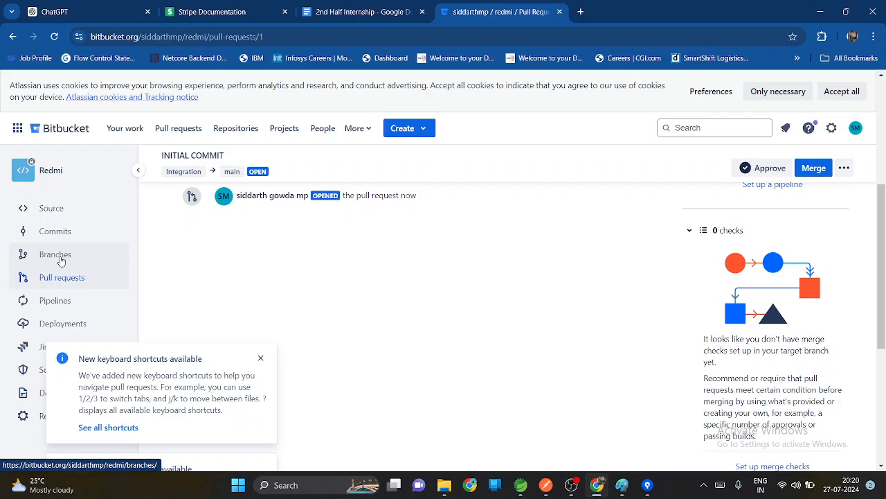
Step: Dismiss the feature notices and merge the Integration pull request into main using the Merge commit strategy
{"action": "left_click", "coordinate": [261, 359]}
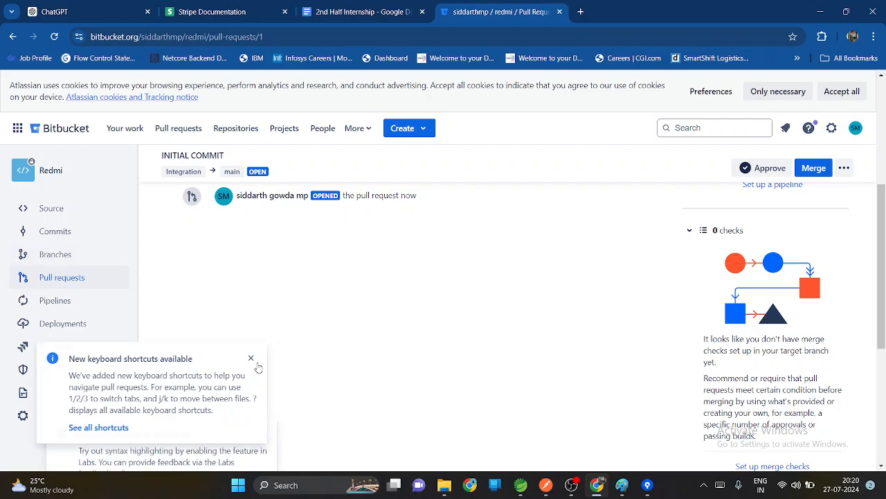
{"action": "left_click", "coordinate": [263, 371]}
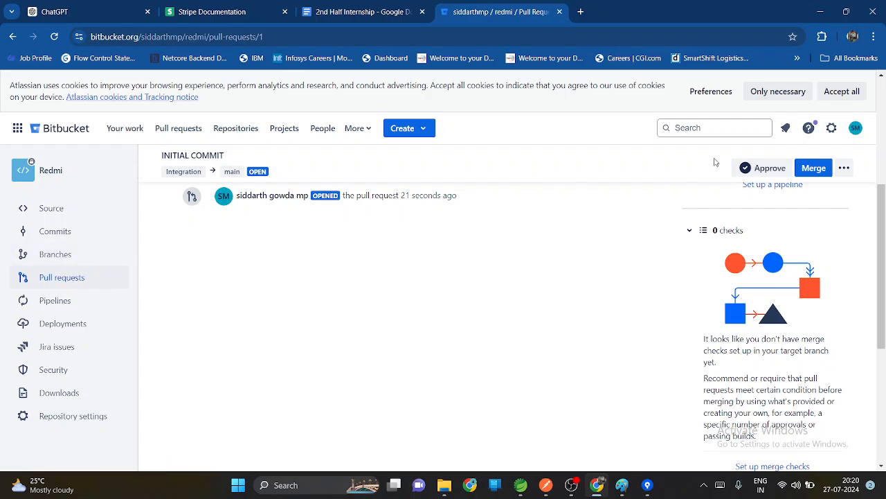
{"action": "left_click", "coordinate": [815, 169]}
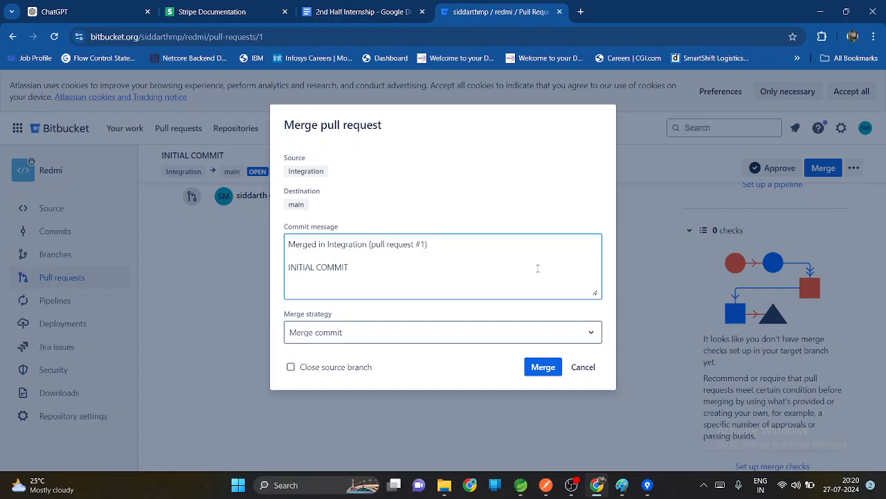
{"action": "left_click", "coordinate": [547, 369]}
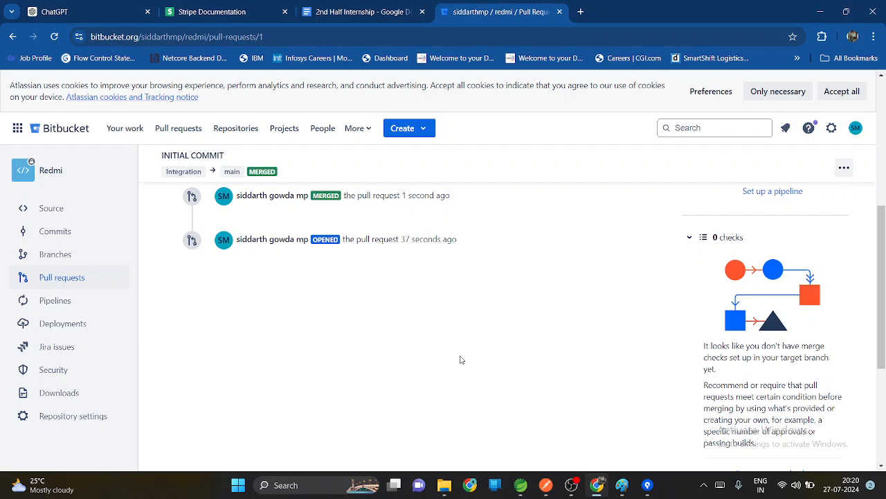
Step: Go to the Redmi branch list, open the main branch, and view its source files
{"action": "left_click", "coordinate": [96, 261]}
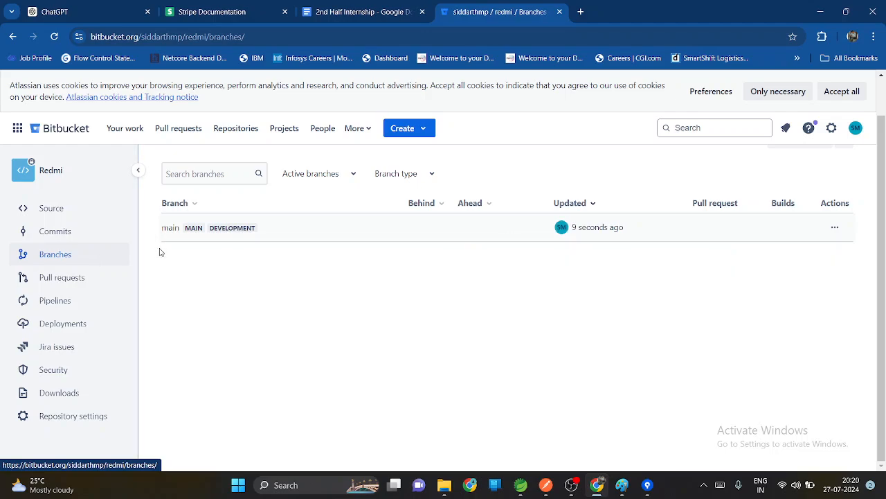
{"action": "left_click", "coordinate": [170, 229]}
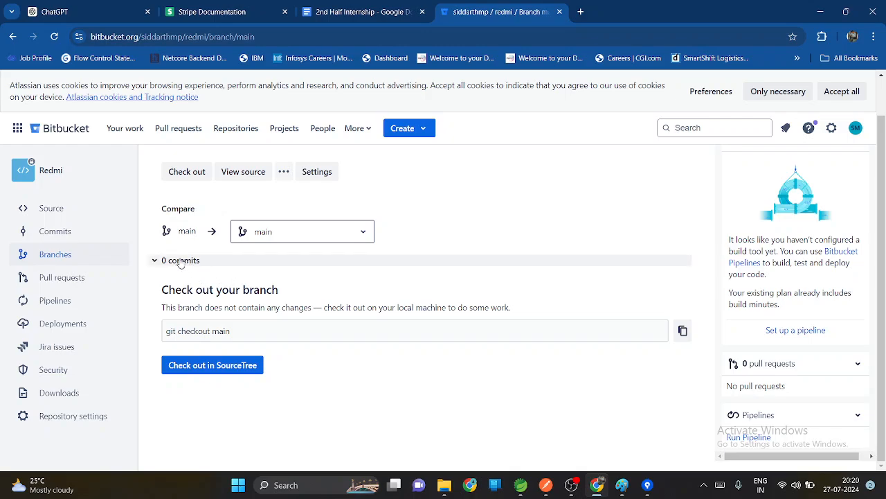
{"action": "left_click", "coordinate": [244, 171]}
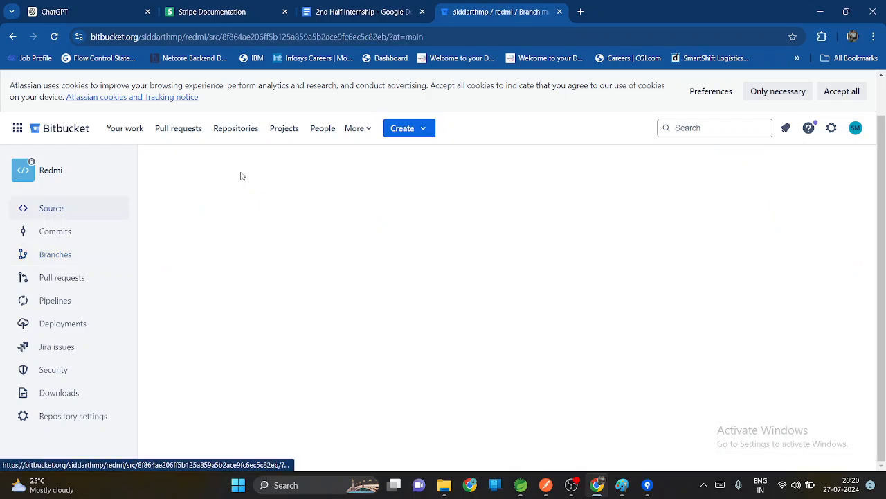